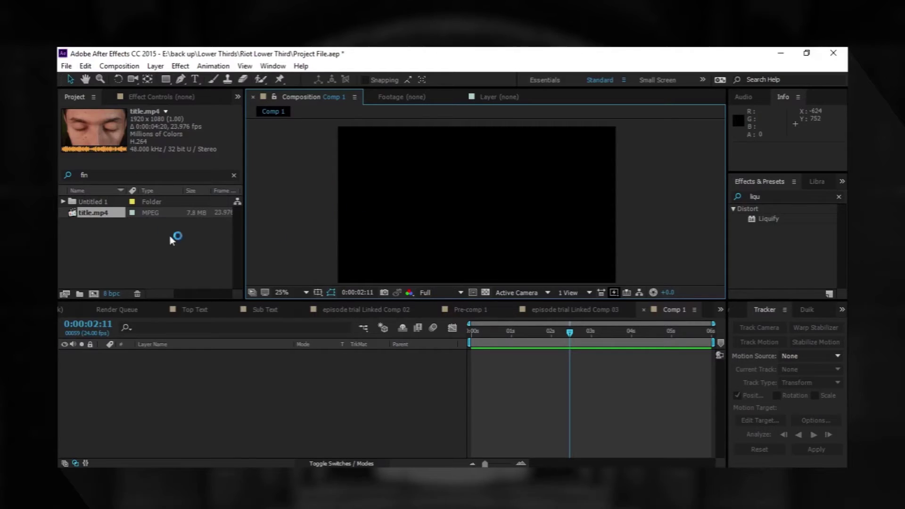
# Add the title.mp4 clip as a layer in Comp 1
pyautogui.click(154, 234)
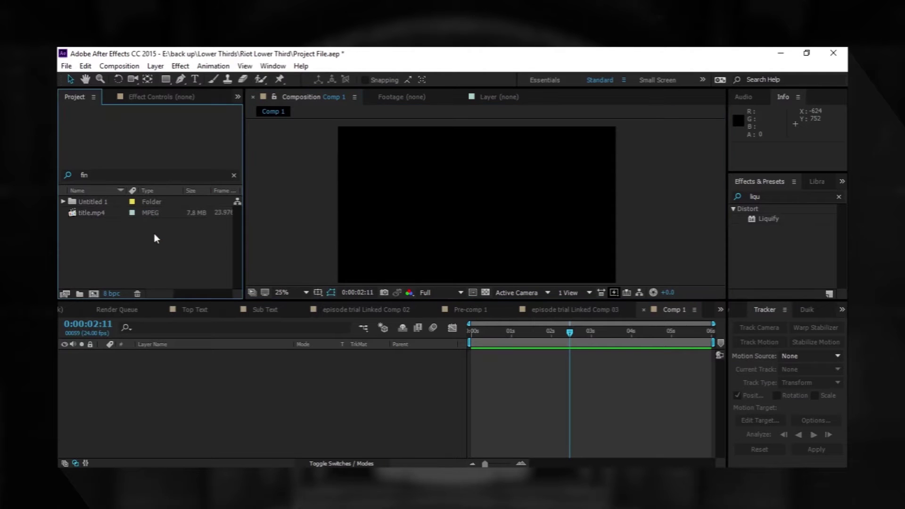
pyautogui.click(102, 217)
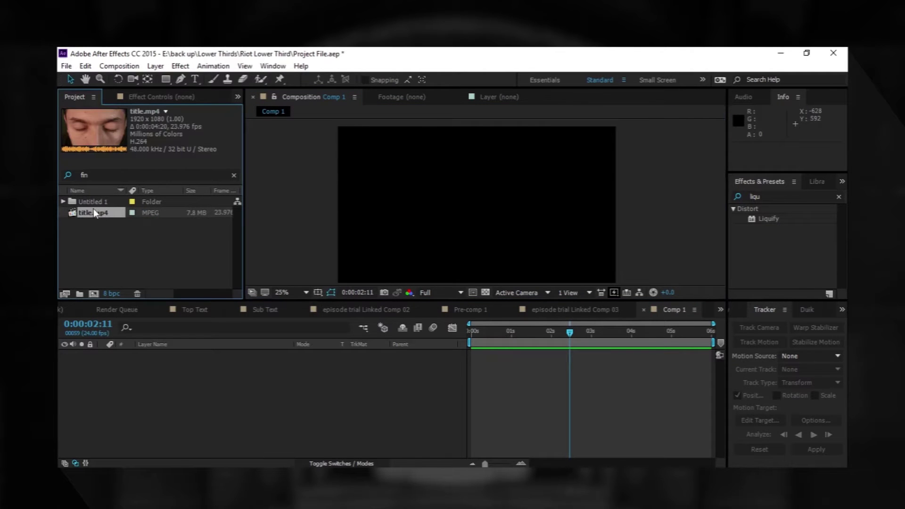
pyautogui.moveTo(99, 213); pyautogui.dragTo(226, 396)
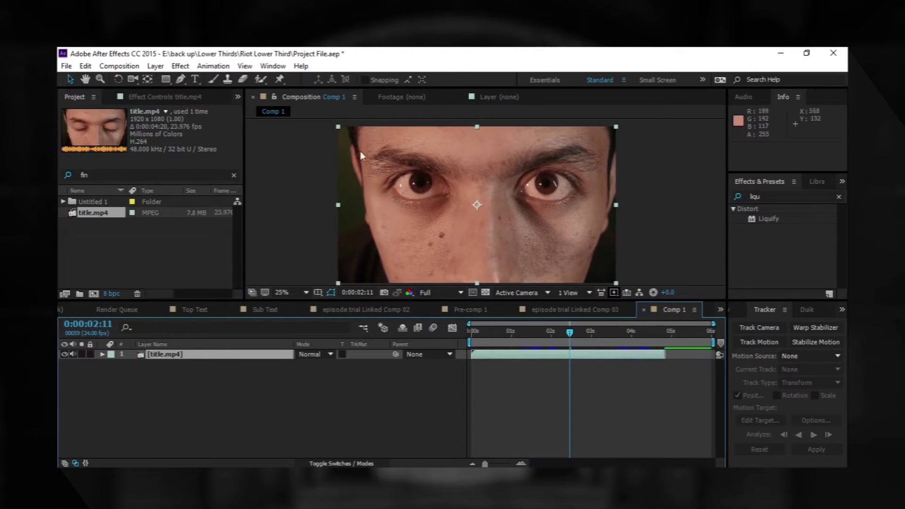
# Start a motion track on the title.mp4 layer from the open-eyes frame at 0:00:00:16
pyautogui.scroll(3, 420, 183)
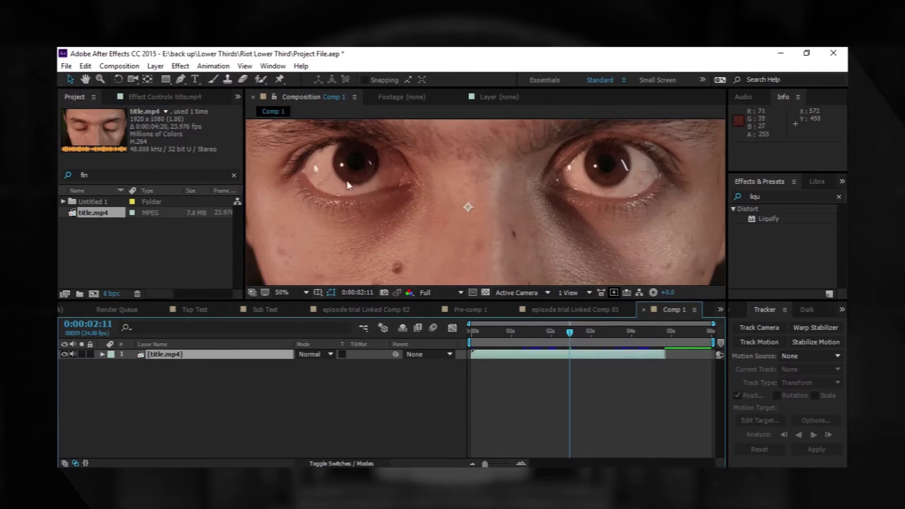
pyautogui.press('v')
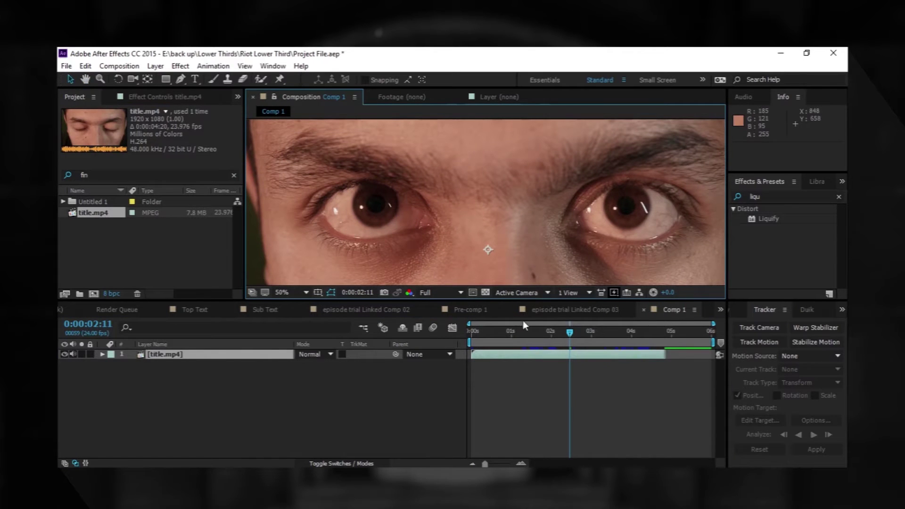
pyautogui.click(499, 332)
pyautogui.moveTo(489, 335); pyautogui.dragTo(471, 333)
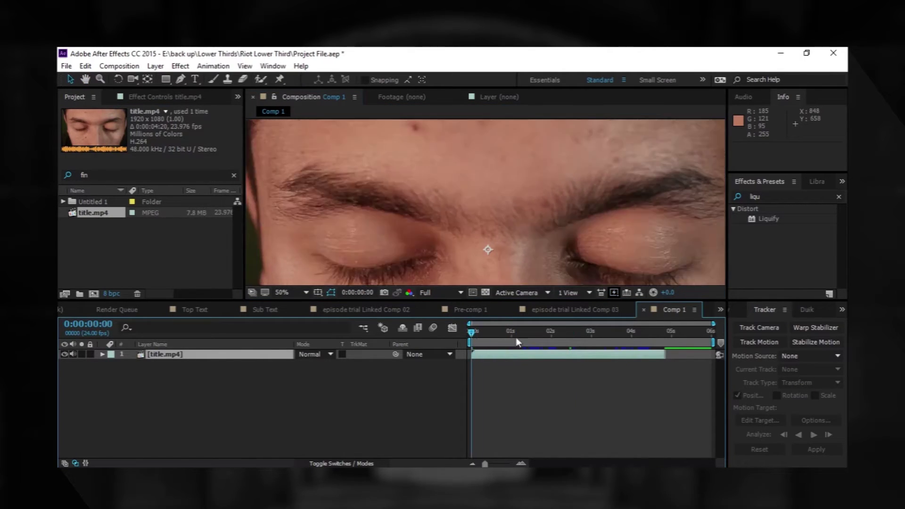
pyautogui.click(498, 333)
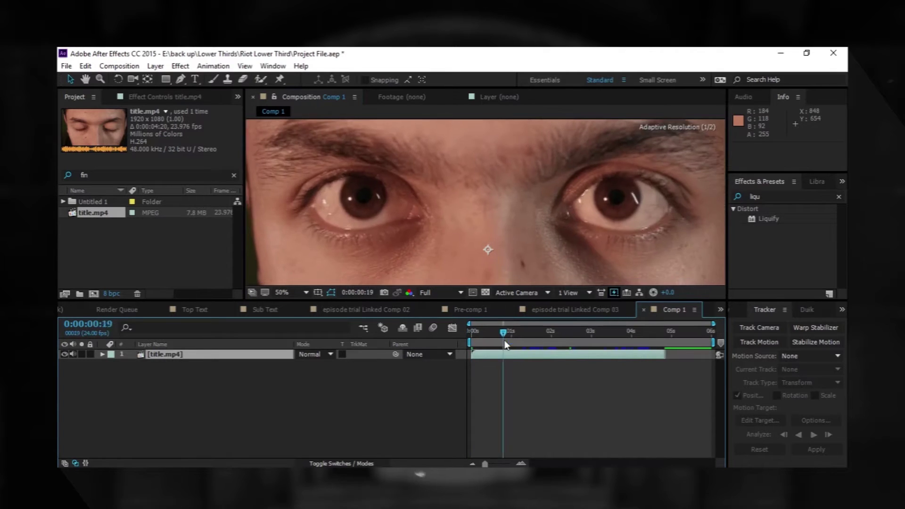
pyautogui.click(272, 66)
pyautogui.click(213, 354)
pyautogui.click(759, 342)
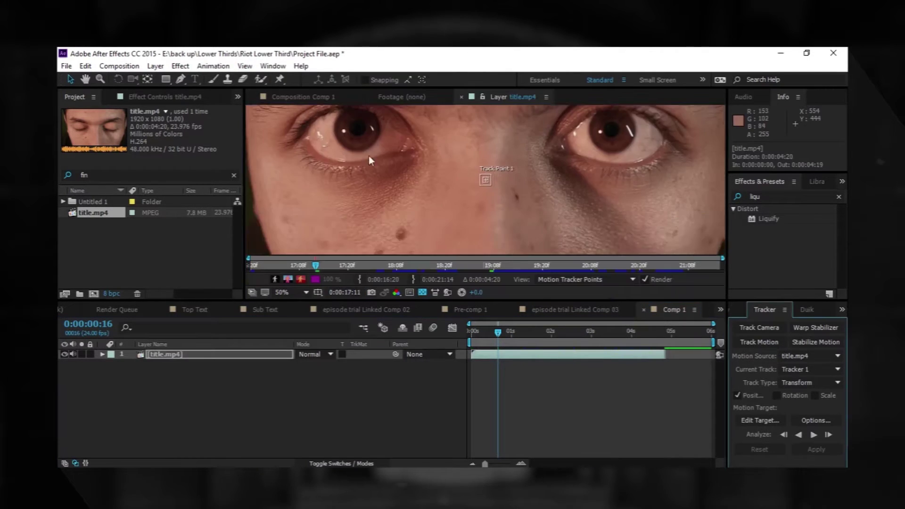
# Place Track Point 1 over the pupil of the eye on the image's left side and analyze forward to 0:00:04:10
pyautogui.moveTo(487, 176); pyautogui.dragTo(327, 142)
pyautogui.moveTo(331, 158)
pyautogui.mouseDown()
pyautogui.moveTo(350, 176)
pyautogui.moveTo(331, 166)
pyautogui.mouseUp()
pyautogui.scroll(-2, 485, 200)
pyautogui.click(814, 434)
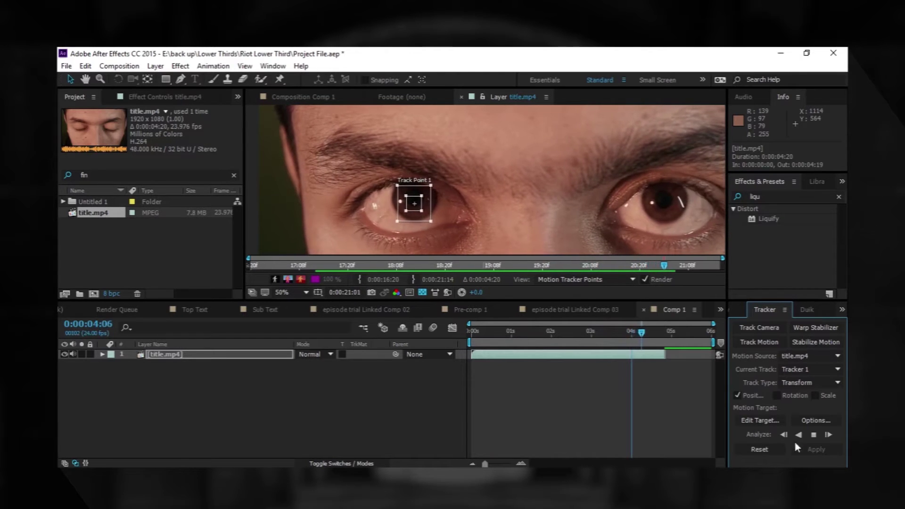
pyautogui.click(814, 436)
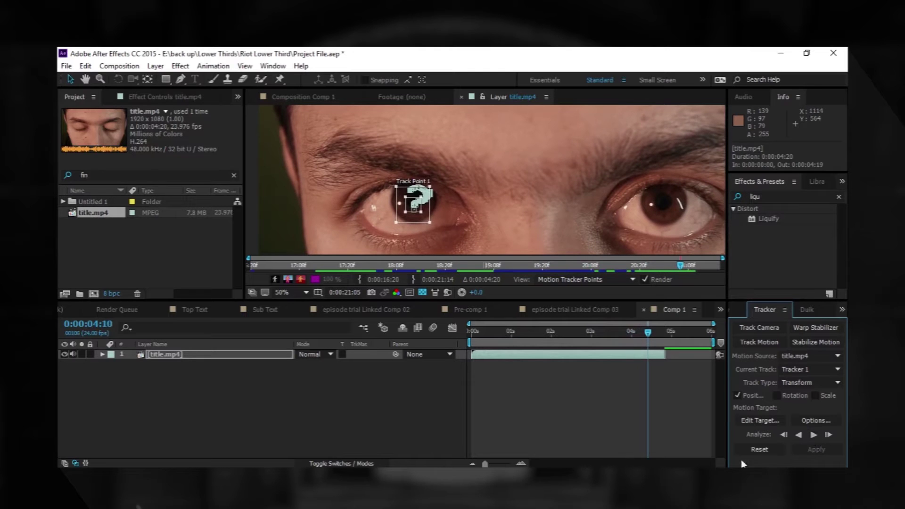
# Create a null object in Comp 1 and rename it ducks
pyautogui.rightClick(336, 400)
pyautogui.moveTo(417, 294)
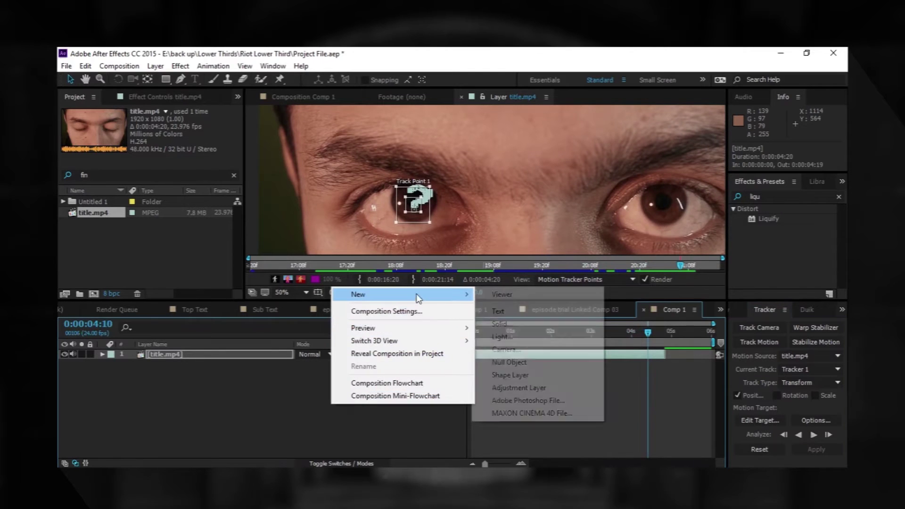
pyautogui.click(535, 362)
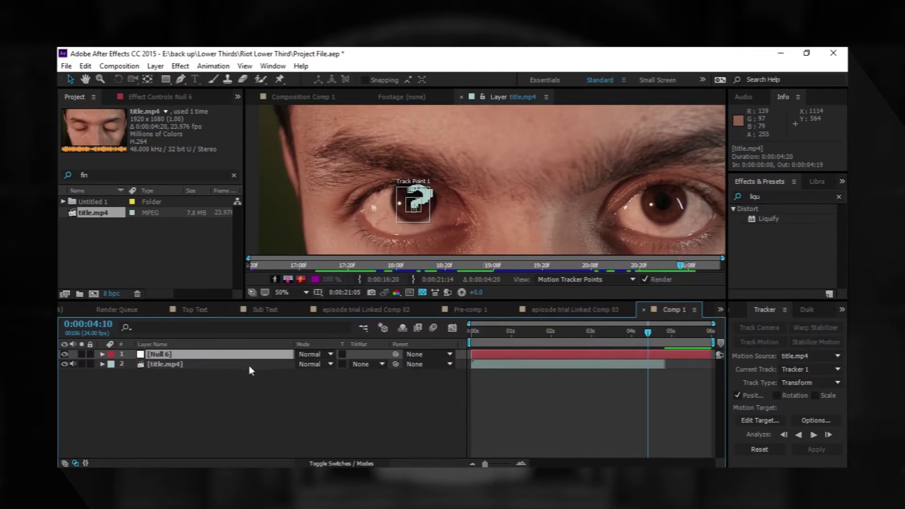
pyautogui.rightClick(218, 357)
pyautogui.click(372, 126)
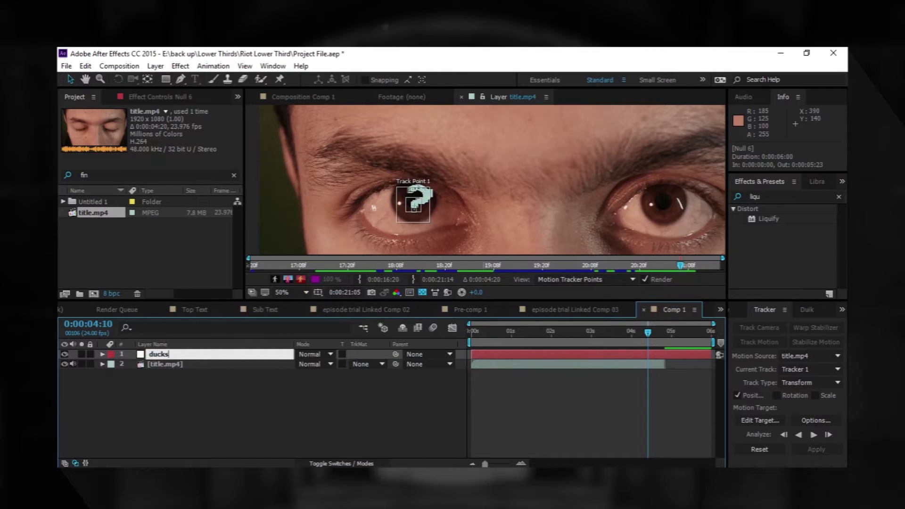
pyautogui.press('Return')
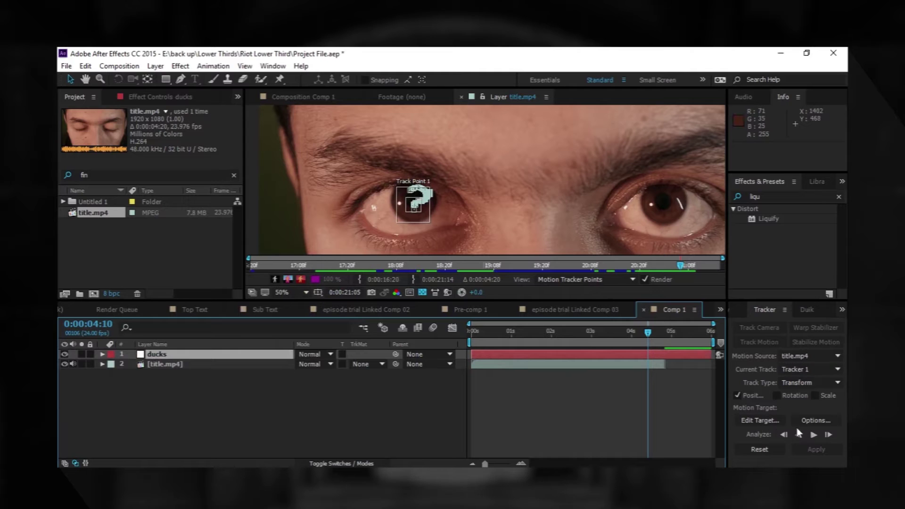
# Set the ducks null as the motion target and apply the tracking data to it
pyautogui.click(765, 421)
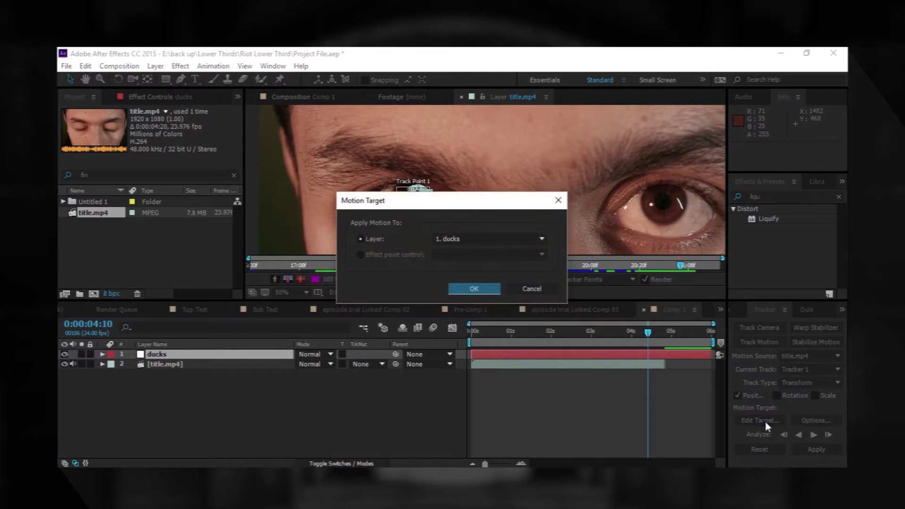
pyautogui.click(465, 239)
pyautogui.click(477, 253)
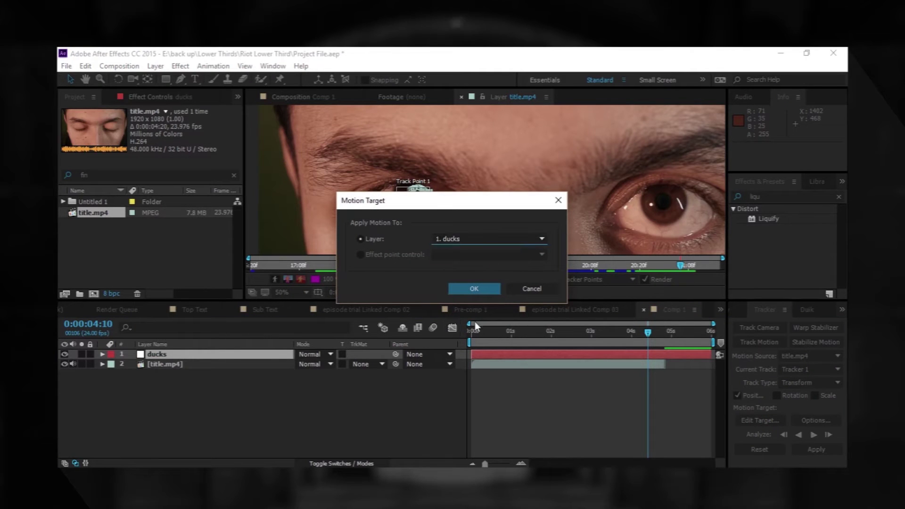
pyautogui.click(474, 289)
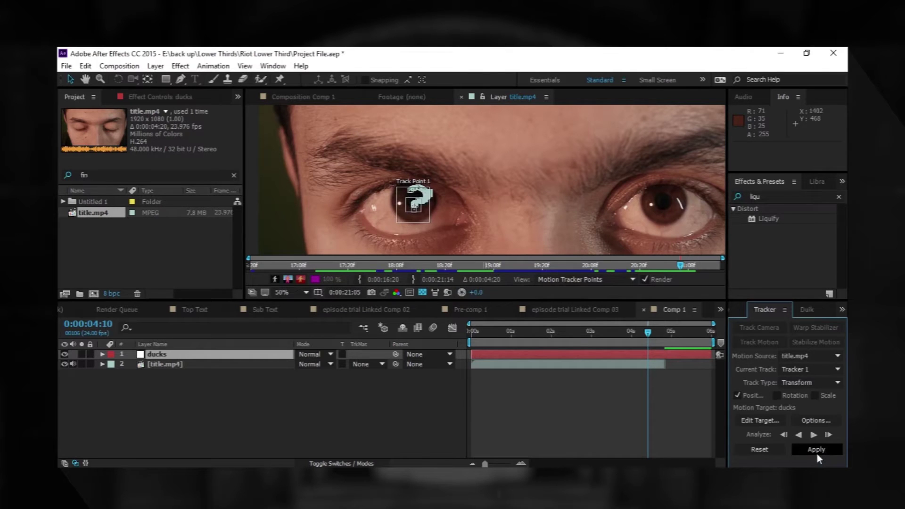
pyautogui.click(817, 454)
pyautogui.click(458, 270)
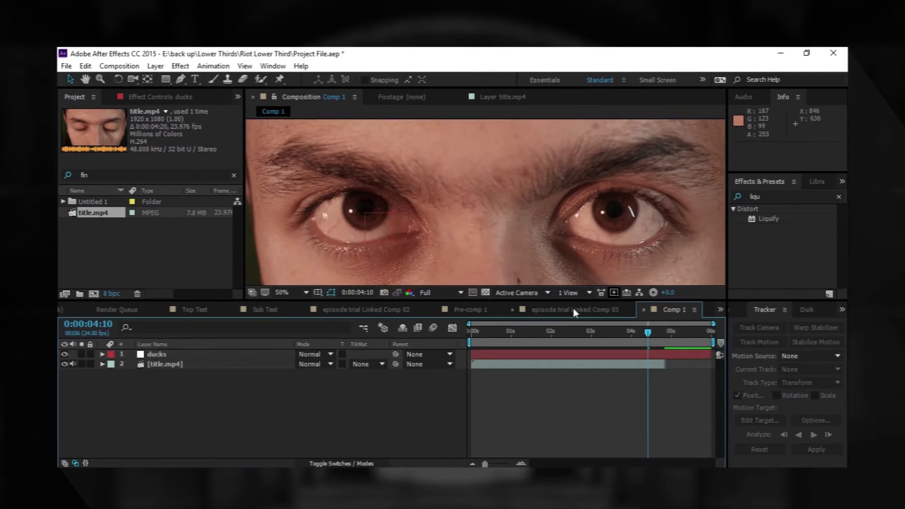
# Return the current time to 0:00:00:16 and set the composition preview resolution to Half
pyautogui.moveTo(581, 327); pyautogui.dragTo(497, 346)
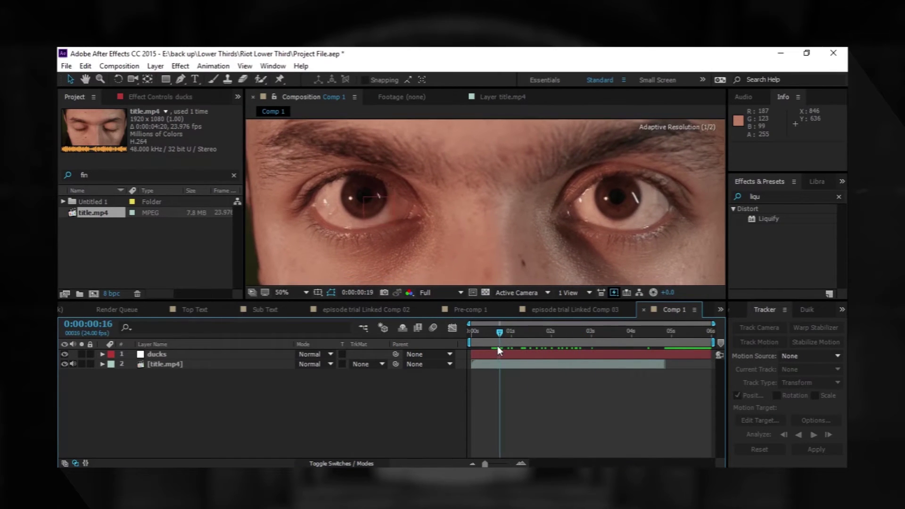
pyautogui.click(446, 292)
pyautogui.click(445, 335)
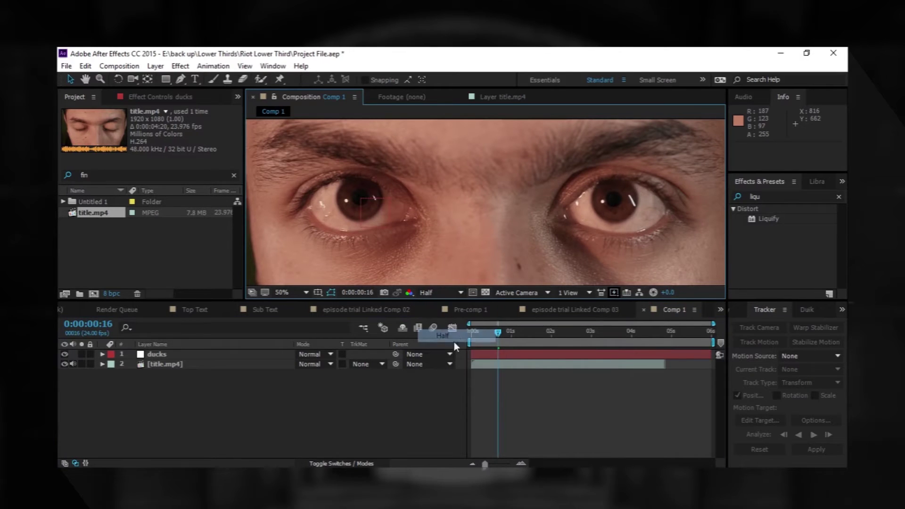
# Move the current time to 0:00:00:19, where the eyes are open
pyautogui.rightClick(403, 404)
pyautogui.click(219, 387)
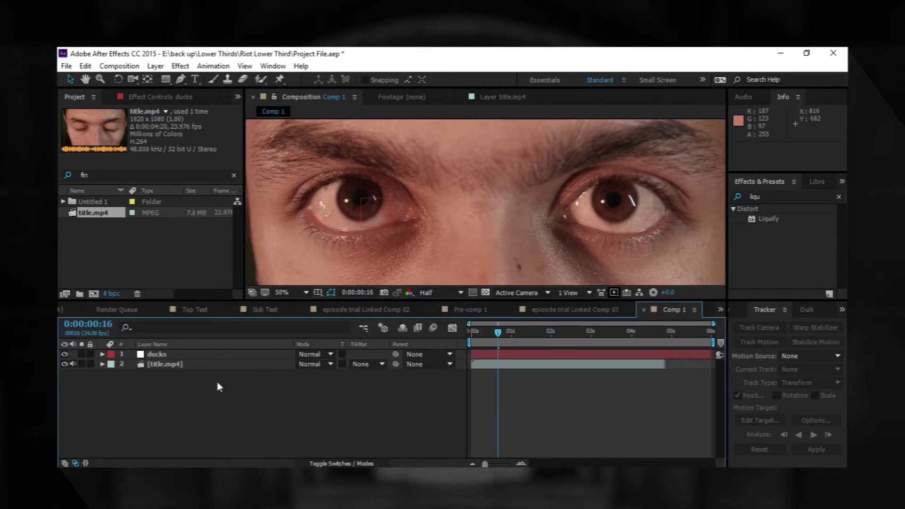
pyautogui.click(189, 365)
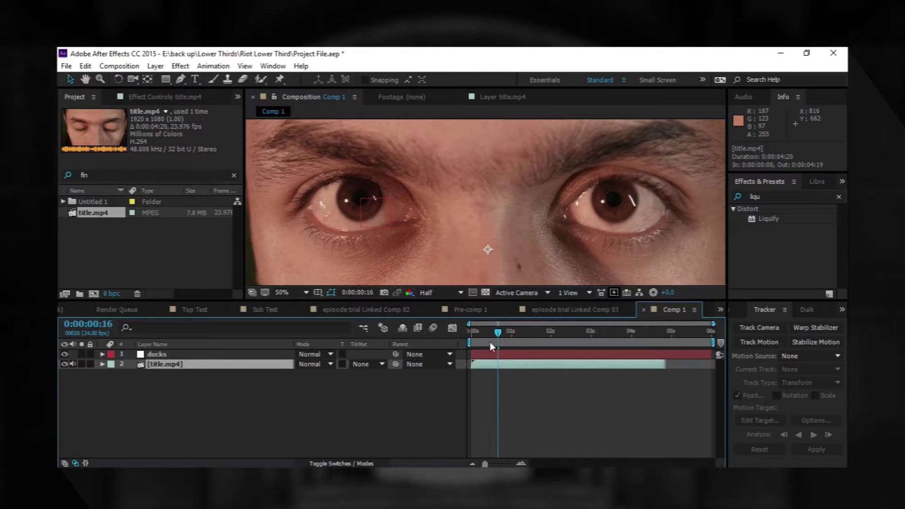
pyautogui.moveTo(490, 343); pyautogui.dragTo(504, 366)
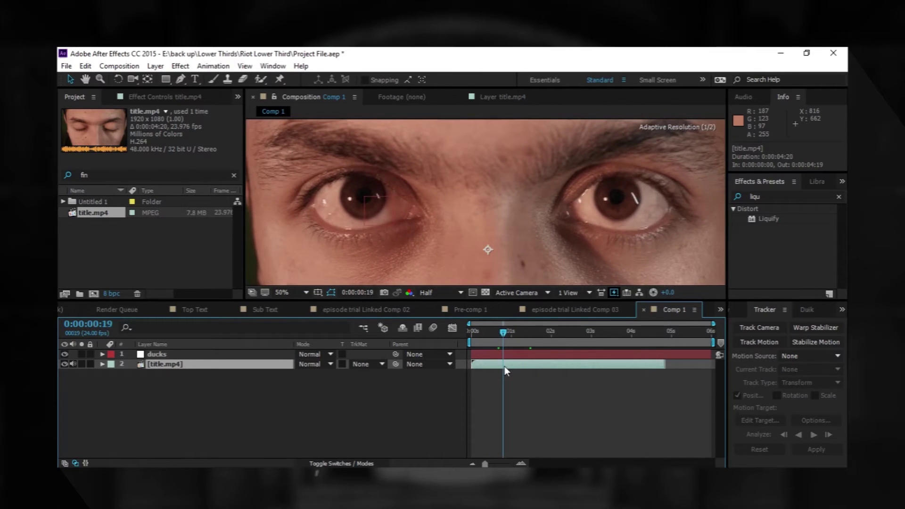
pyautogui.click(431, 384)
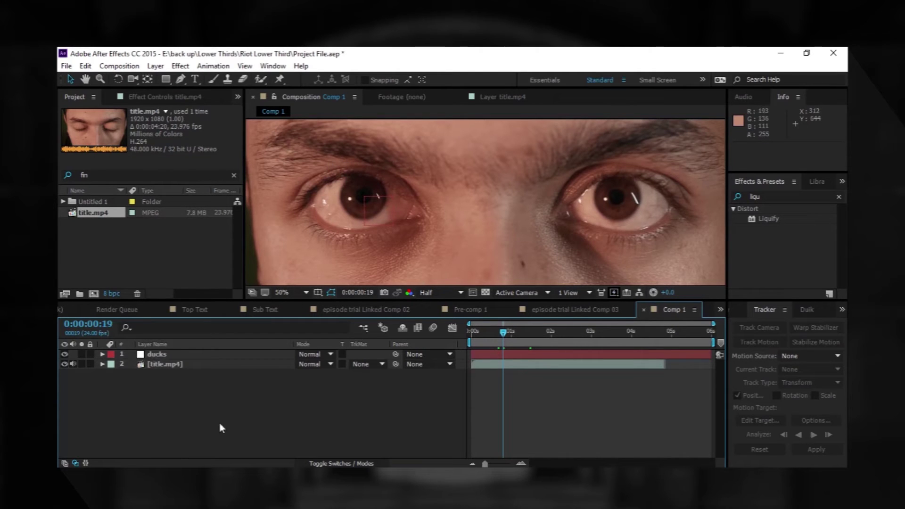
# Duplicate the title.mp4 layer and apply Freeze Frame to the upper copy at 0:00:00:19
pyautogui.click(174, 364)
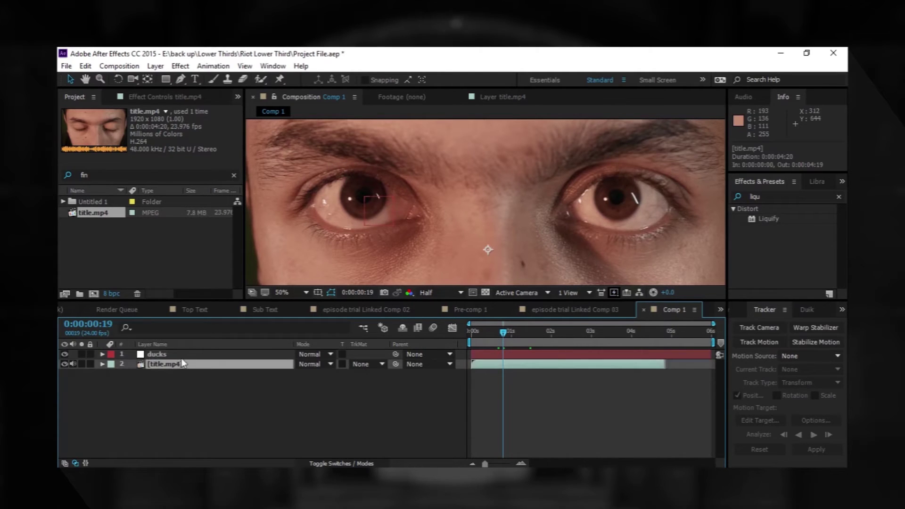
pyautogui.hotkey('ctrl', 'd')
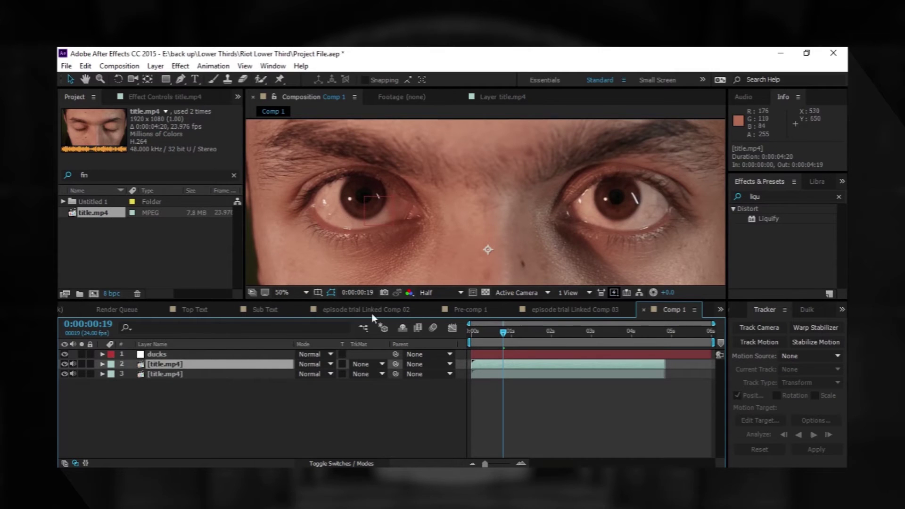
pyautogui.rightClick(282, 364)
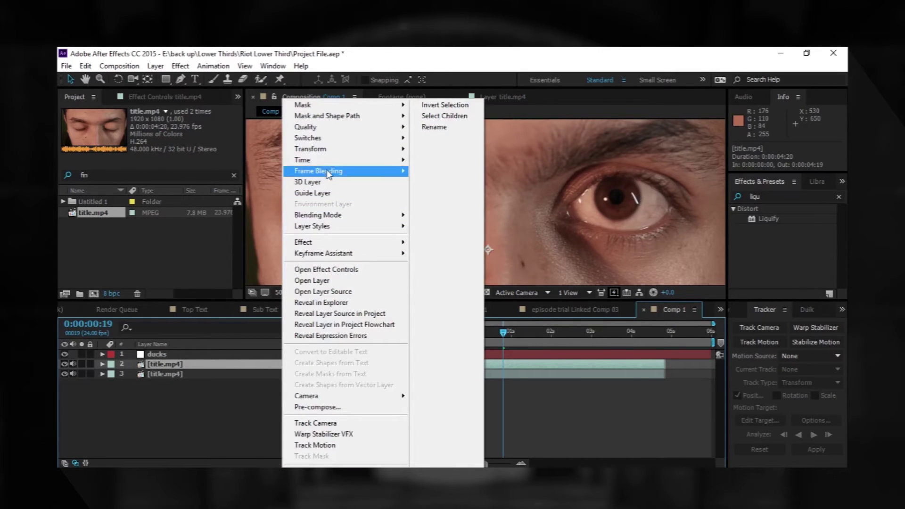
pyautogui.moveTo(332, 160)
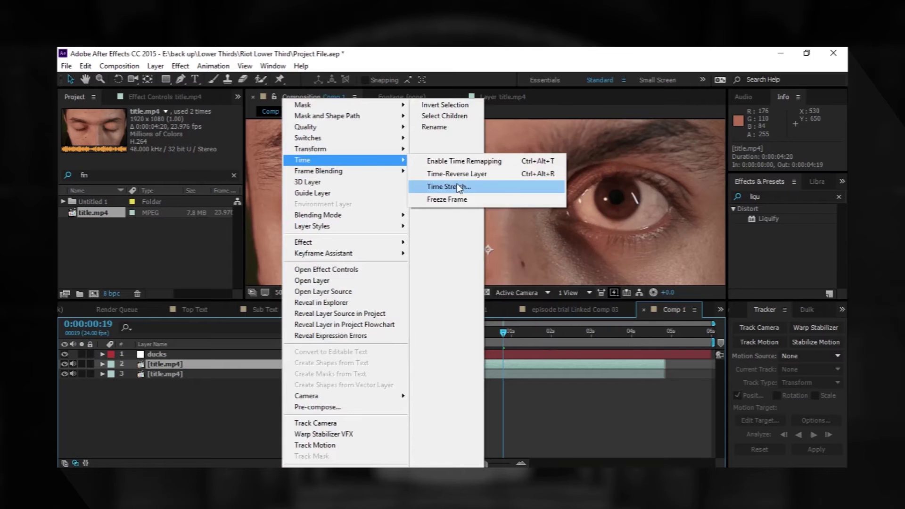
pyautogui.click(466, 205)
# Set the composition preview resolution to Full for a 100% close-up of the tracked eye
pyautogui.scroll(4, 382, 197)
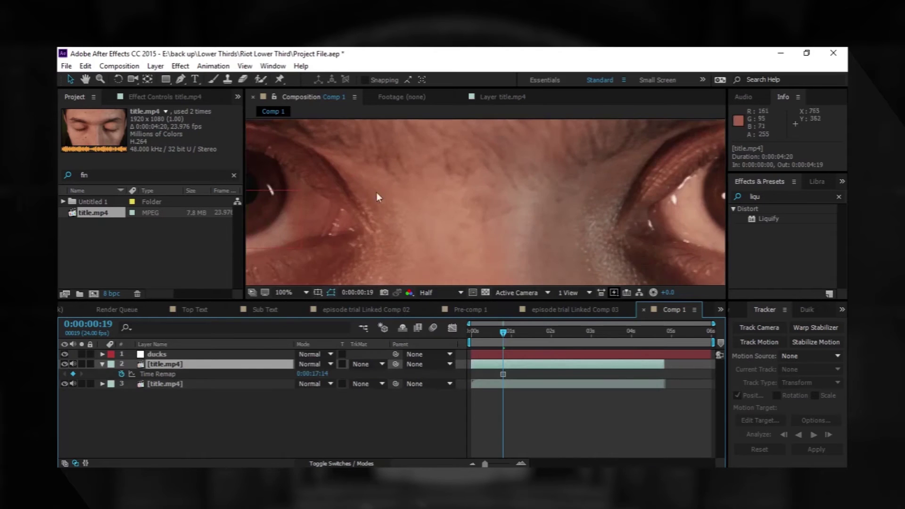
pyautogui.scroll(-1, 403, 203)
pyautogui.moveTo(403, 203); pyautogui.dragTo(407, 183)
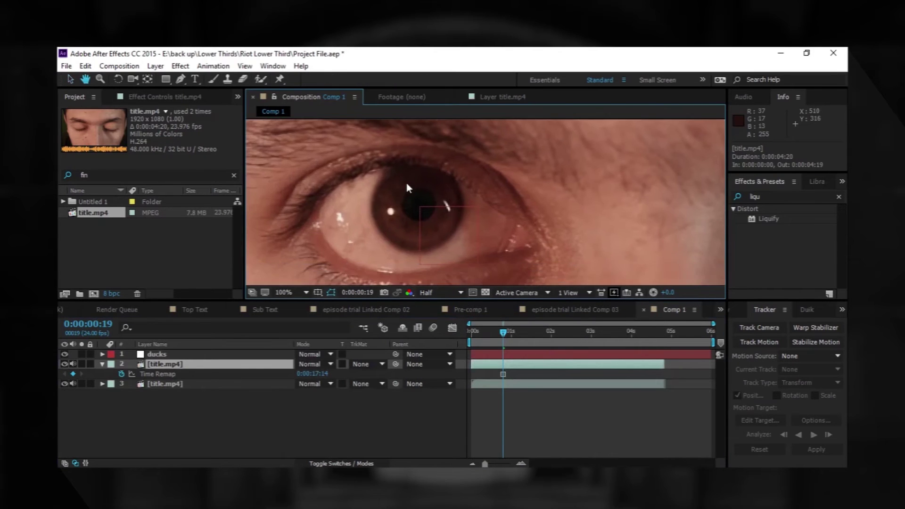
pyautogui.scroll(1, 407, 183)
pyautogui.scroll(-1, 411, 185)
pyautogui.click(436, 293)
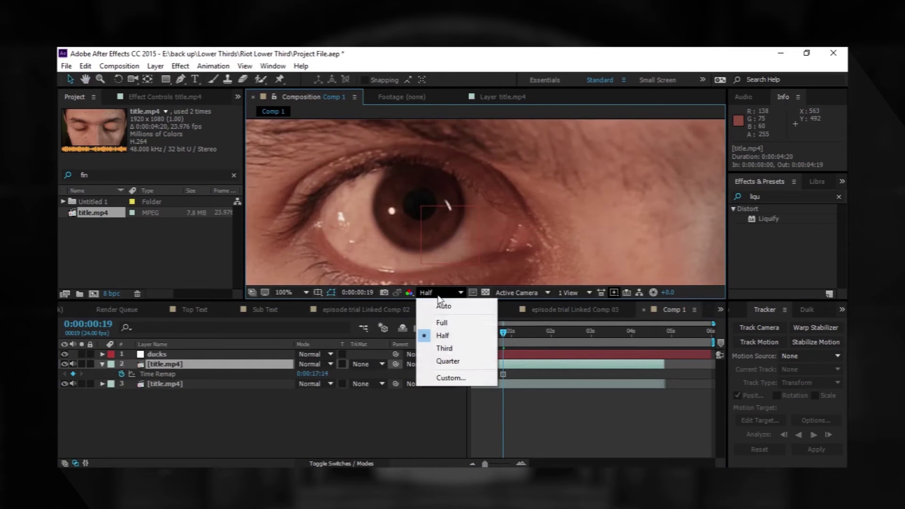
pyautogui.click(456, 323)
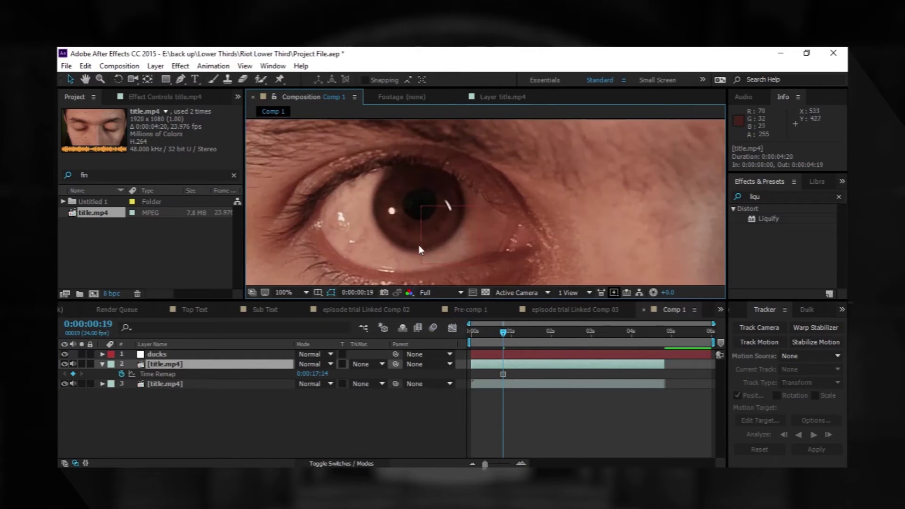
# Try to draw an elliptical mask around the tracked eye's iris on the frozen title.mp4 layer, and undo it
pyautogui.click(177, 82)
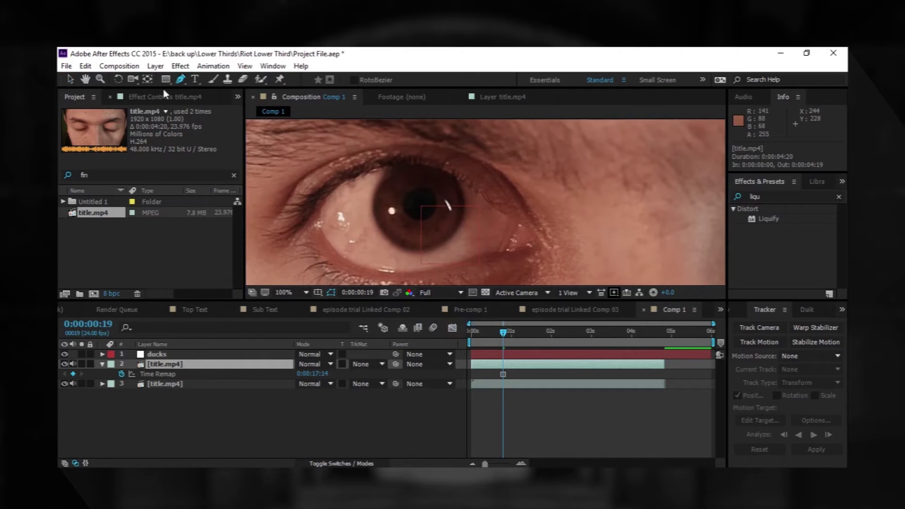
pyautogui.moveTo(168, 82); pyautogui.dragTo(212, 104)
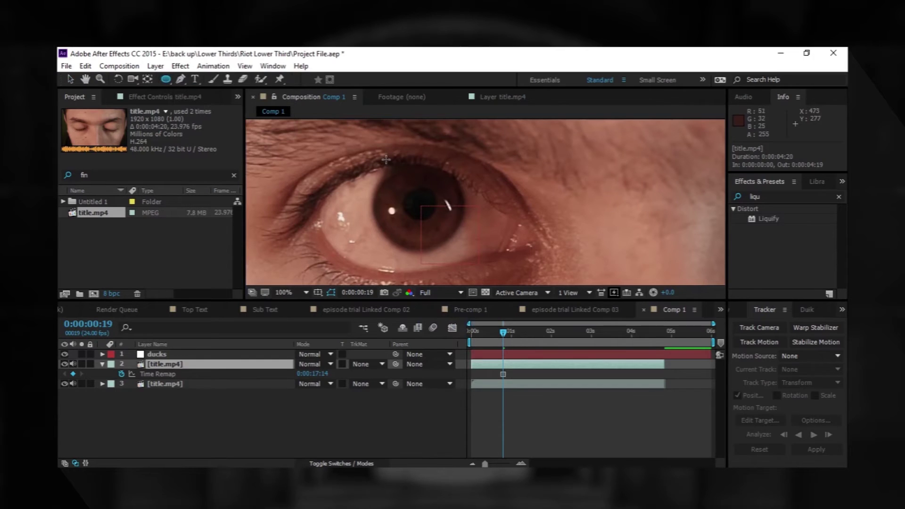
pyautogui.moveTo(386, 160); pyautogui.dragTo(474, 271)
pyautogui.hotkey('ctrl', 'z')
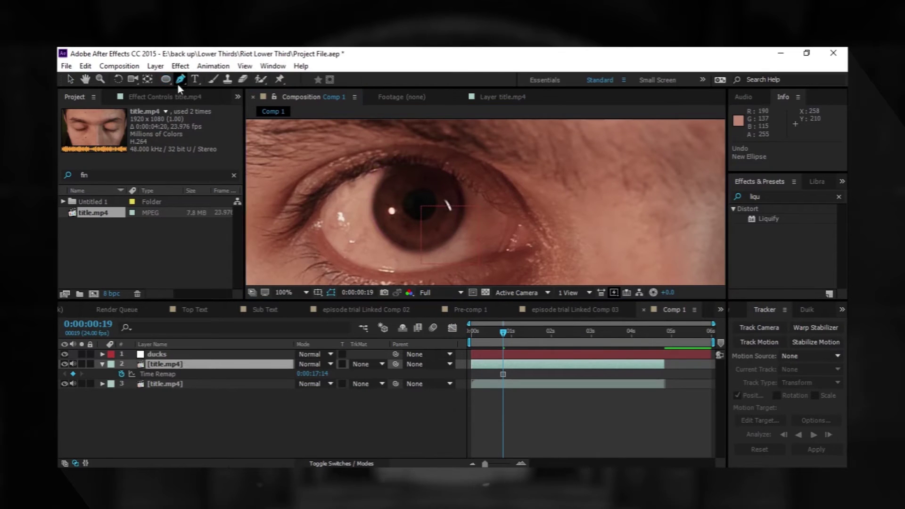
# Trace a closed curved mask around the tracked eye's iris on the frozen title.mp4 layer with the Pen tool
pyautogui.click(180, 80)
pyautogui.press('.')
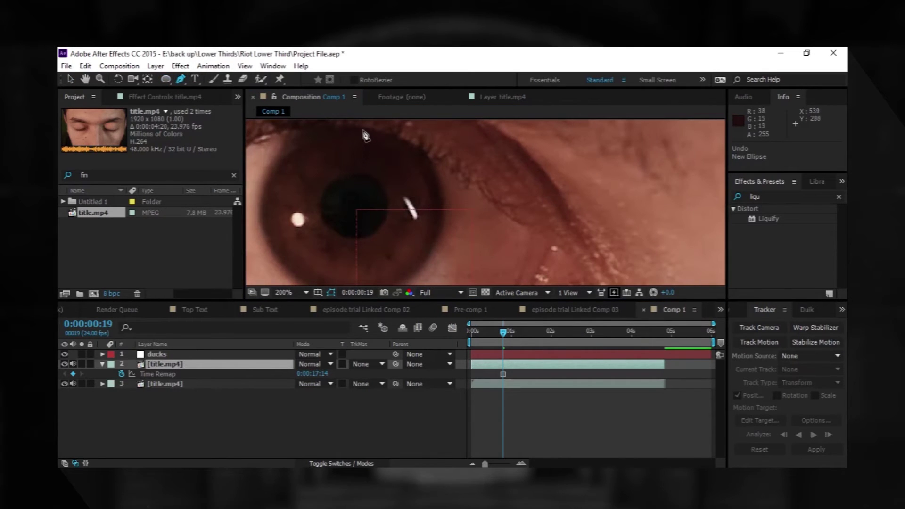
pyautogui.moveTo(373, 132); pyautogui.dragTo(382, 134)
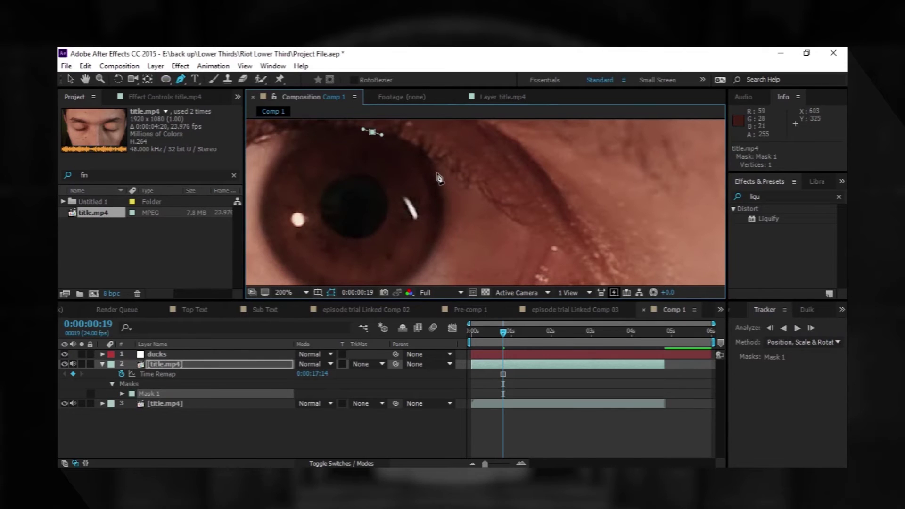
pyautogui.moveTo(439, 233); pyautogui.dragTo(438, 240)
pyautogui.moveTo(421, 263); pyautogui.dragTo(418, 269)
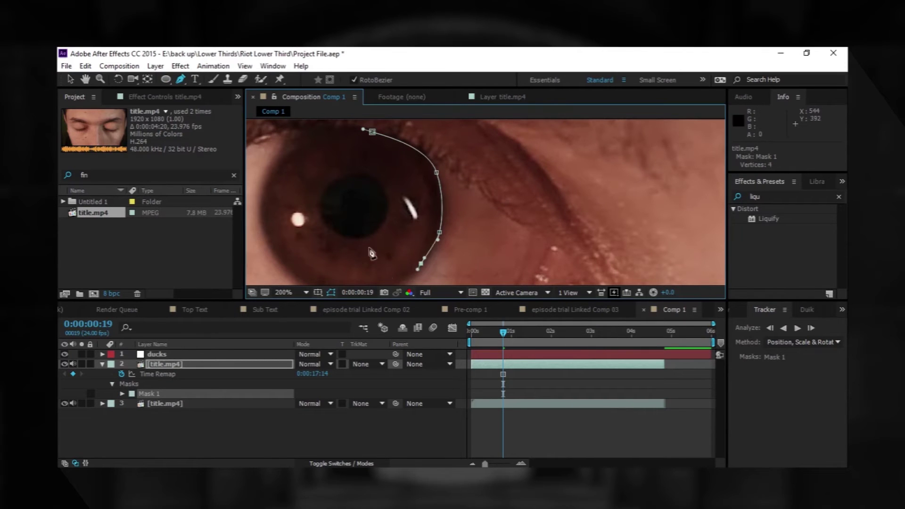
pyautogui.moveTo(372, 198); pyautogui.dragTo(412, 159)
pyautogui.moveTo(425, 254); pyautogui.dragTo(412, 258)
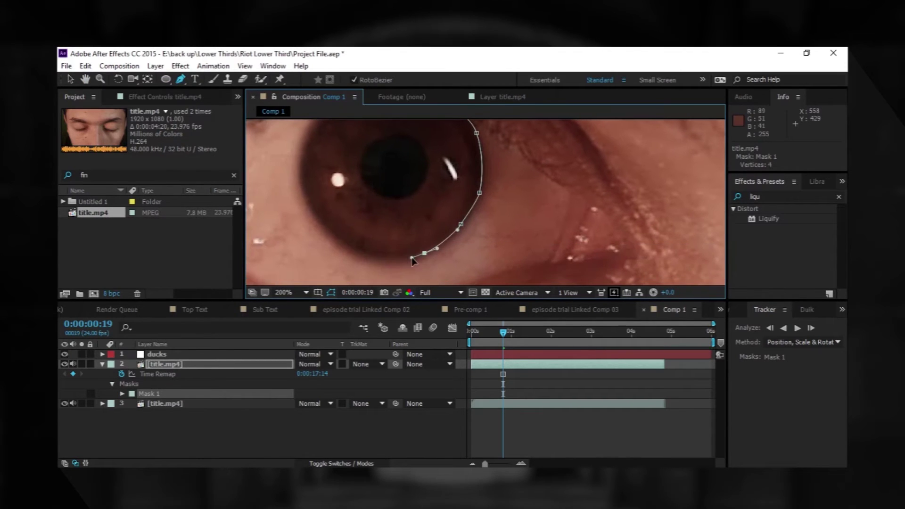
pyautogui.click(302, 186)
pyautogui.moveTo(303, 189); pyautogui.dragTo(307, 258)
pyautogui.click(308, 210)
pyautogui.click(328, 181)
pyautogui.click(364, 164)
pyautogui.click(385, 160)
pyautogui.click(418, 162)
pyautogui.scroll(-1, 419, 212)
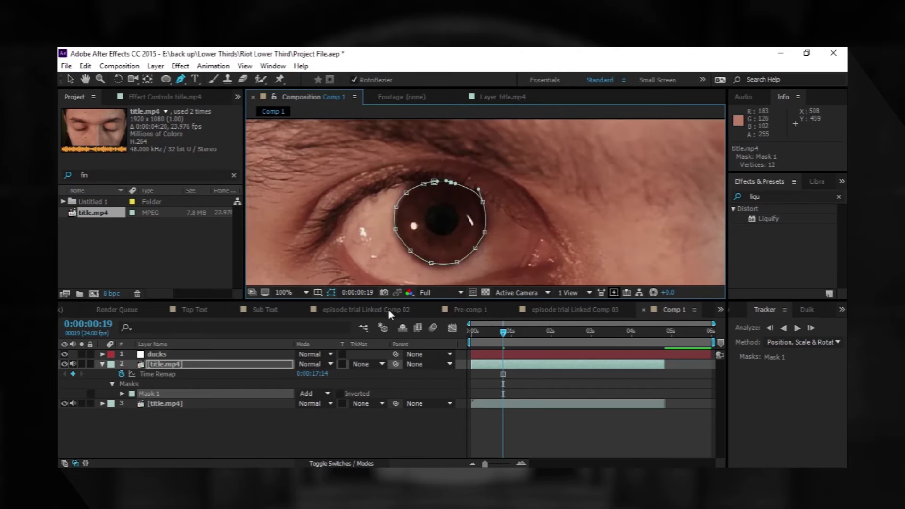
pyautogui.click(319, 429)
# Move the masked iris layer sideways off the original iris, onto the skin beside the eye's outer corner
pyautogui.click(169, 366)
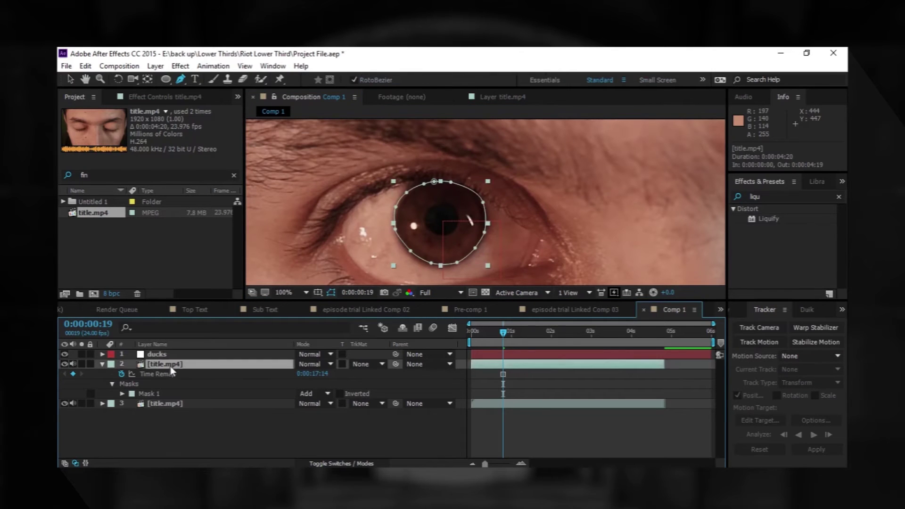
pyautogui.press('v')
pyautogui.moveTo(432, 228); pyautogui.dragTo(315, 214)
pyautogui.click(262, 457)
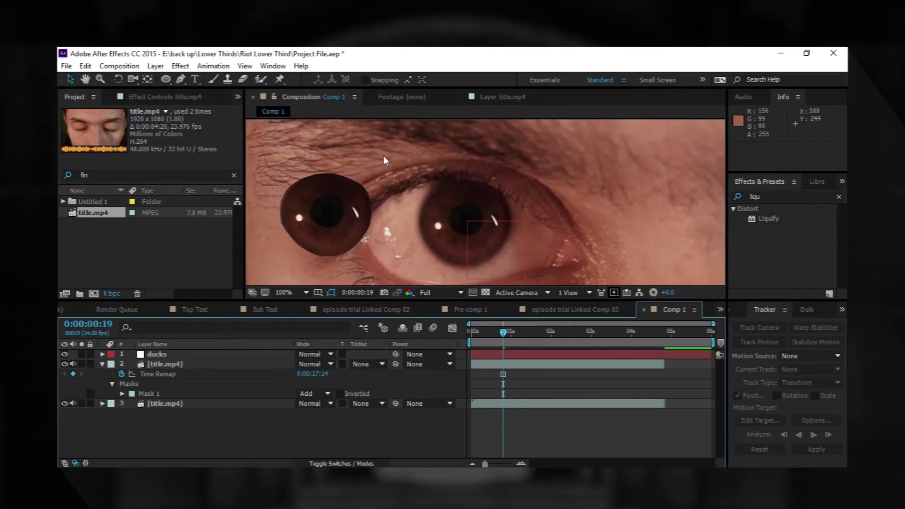
# Set the Mask Feather of Mask 1 on the frozen title.mp4 layer to 3 pixels
pyautogui.scroll(-1, 513, 195)
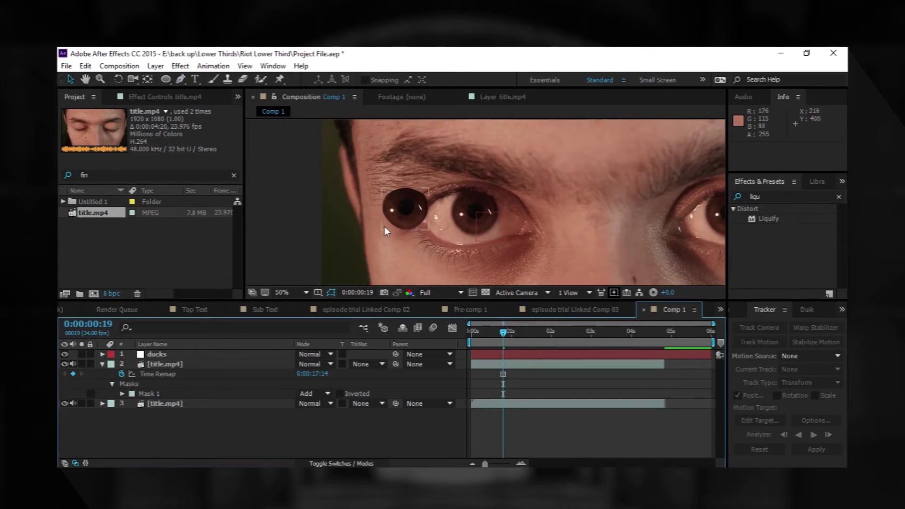
pyautogui.scroll(4, 384, 222)
pyautogui.scroll(-2, 375, 203)
pyautogui.moveTo(376, 202); pyautogui.dragTo(429, 201)
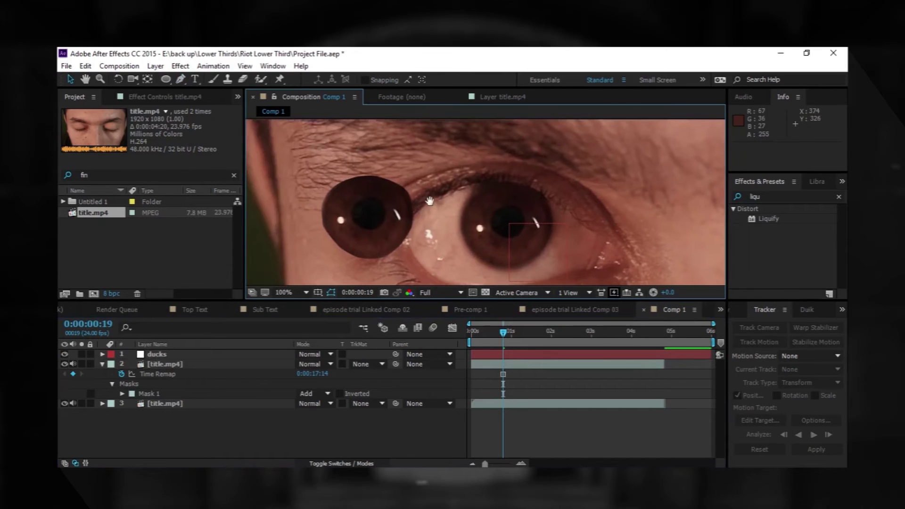
pyautogui.scroll(1, 429, 202)
pyautogui.scroll(1, 444, 201)
pyautogui.click(447, 200)
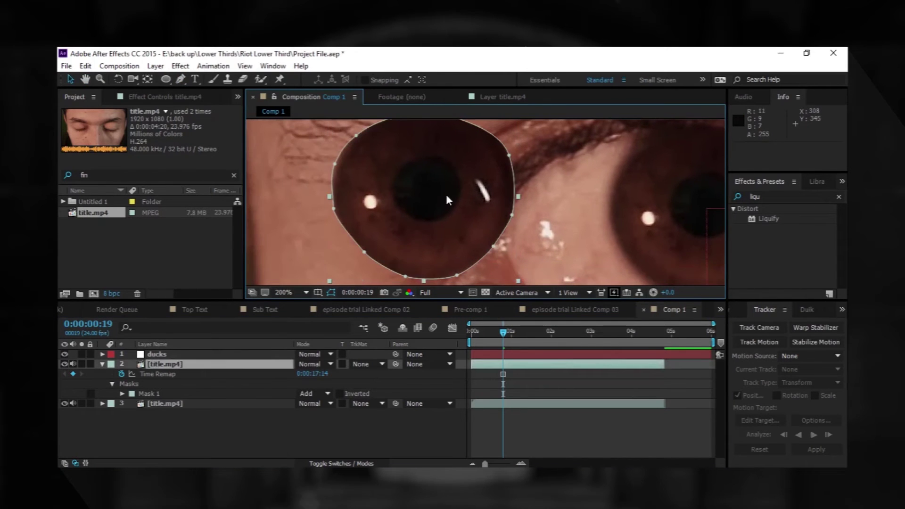
pyautogui.press('m')
pyautogui.press('m')
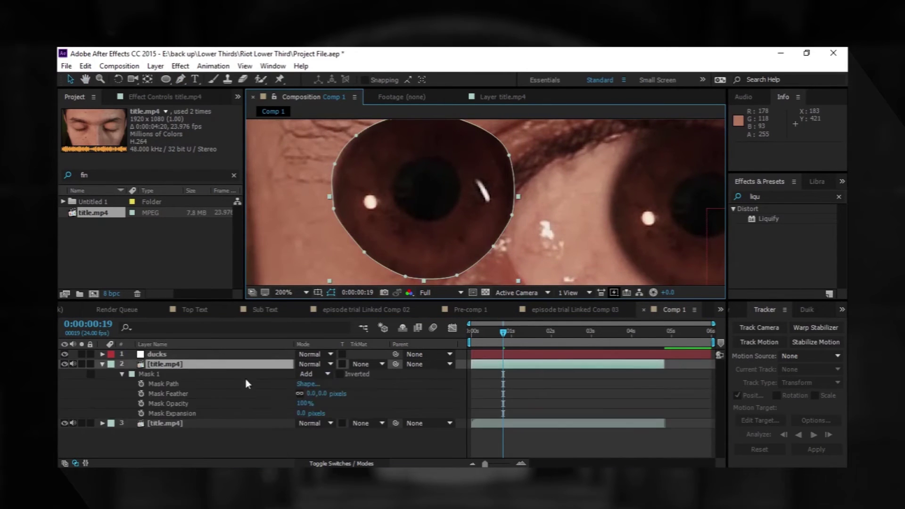
pyautogui.click(323, 394)
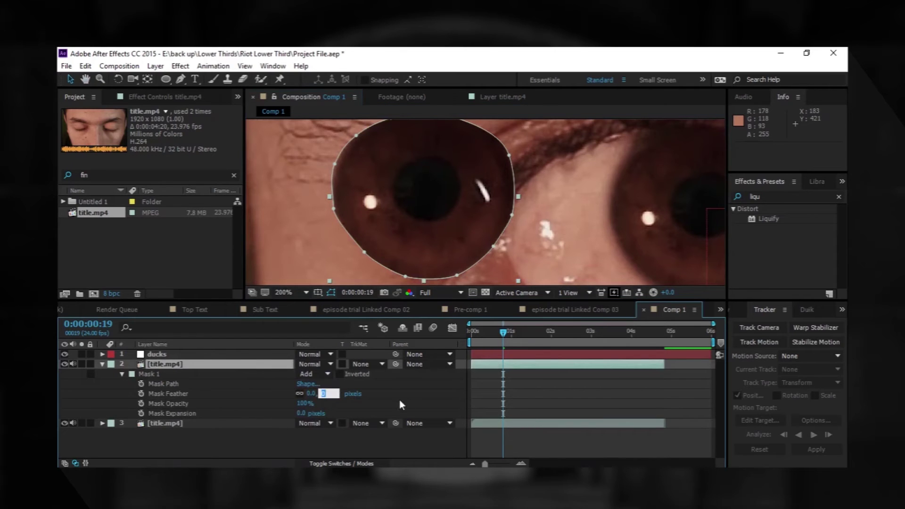
pyautogui.write('3')
pyautogui.press('Return')
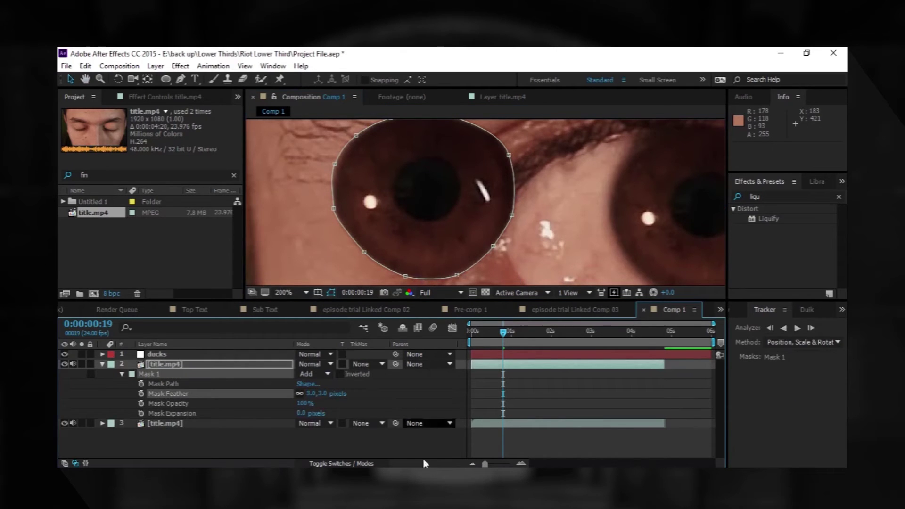
# Move the feathered iris copy closer to the original iris, to position 799.0, 524.5
pyautogui.click(228, 453)
pyautogui.moveTo(460, 219); pyautogui.dragTo(551, 217)
pyautogui.click(362, 234)
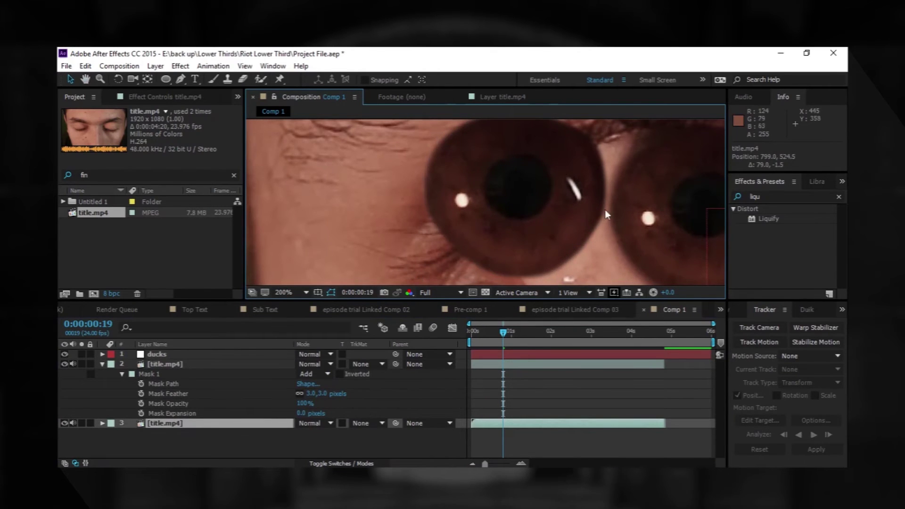
pyautogui.scroll(-6, 605, 210)
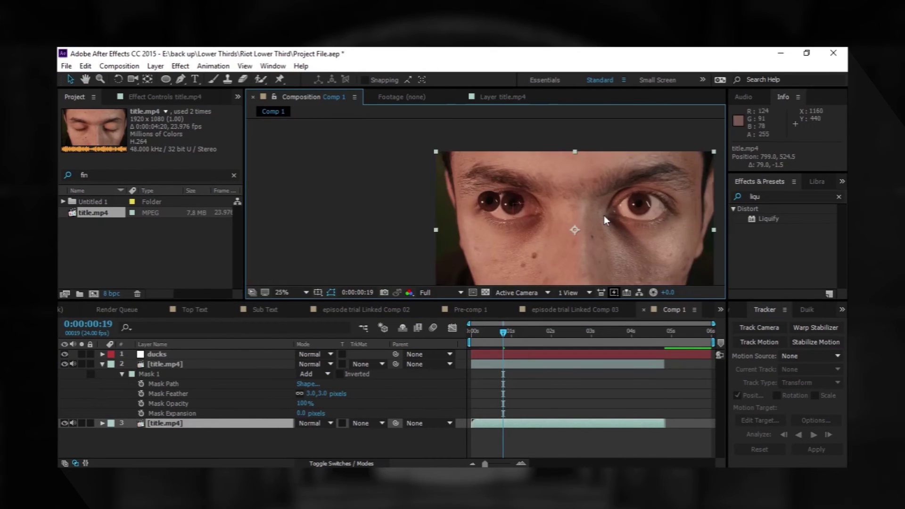
pyautogui.scroll(3, 605, 217)
pyautogui.moveTo(503, 202); pyautogui.dragTo(513, 206)
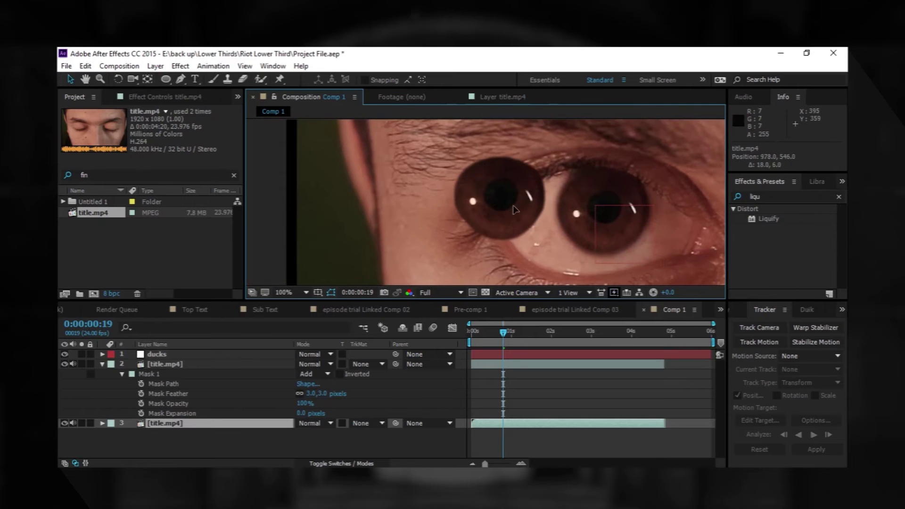
pyautogui.hotkey('ctrl', 'z')
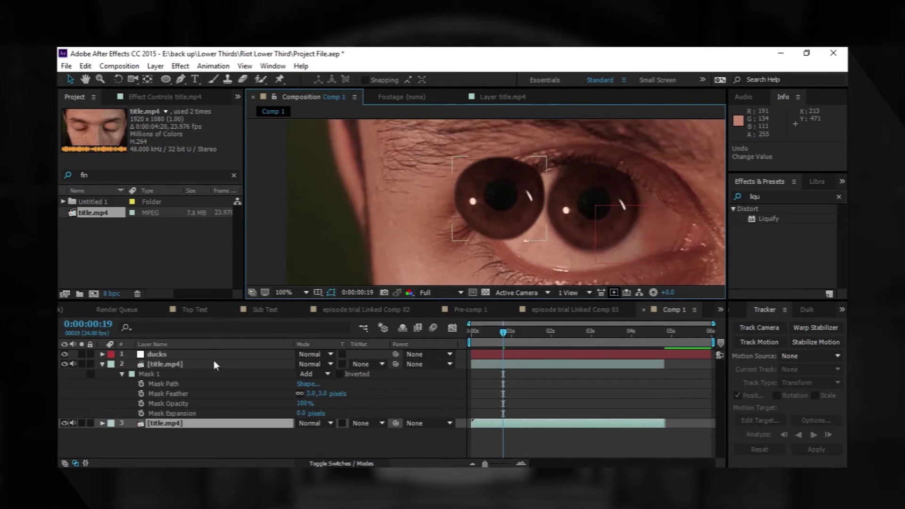
# Scale the frozen title.mp4 layer with the masked iris down to 77%
pyautogui.click(166, 362)
pyautogui.press('s')
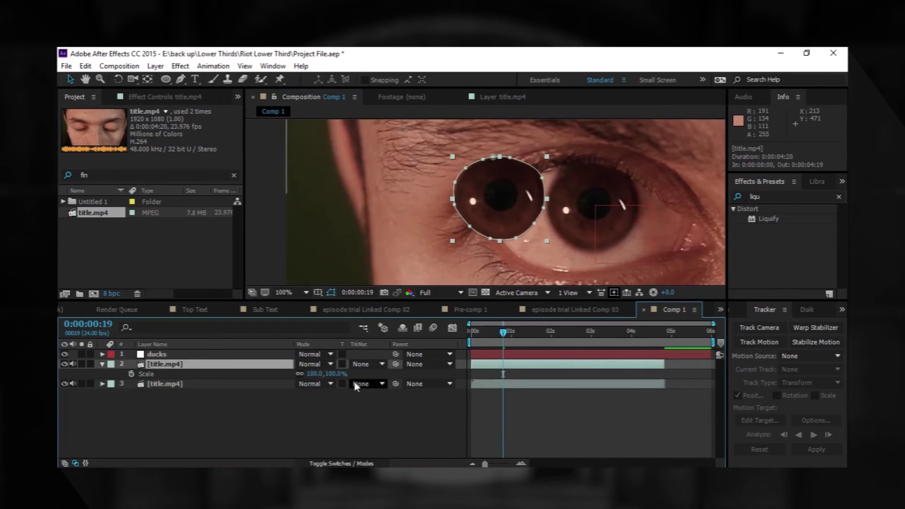
pyautogui.moveTo(340, 374); pyautogui.dragTo(328, 374)
pyautogui.click(552, 254)
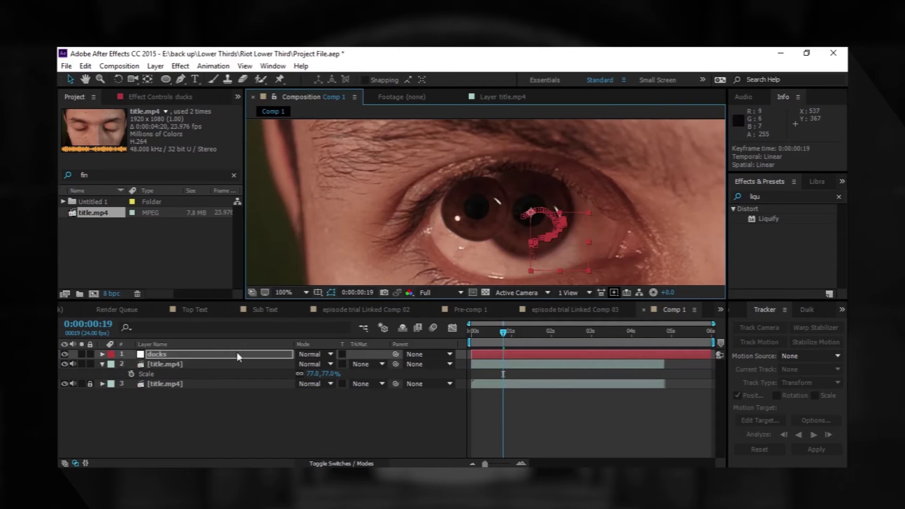
# Parent the masked, frozen title.mp4 layer to the ducks null object
pyautogui.click(179, 364)
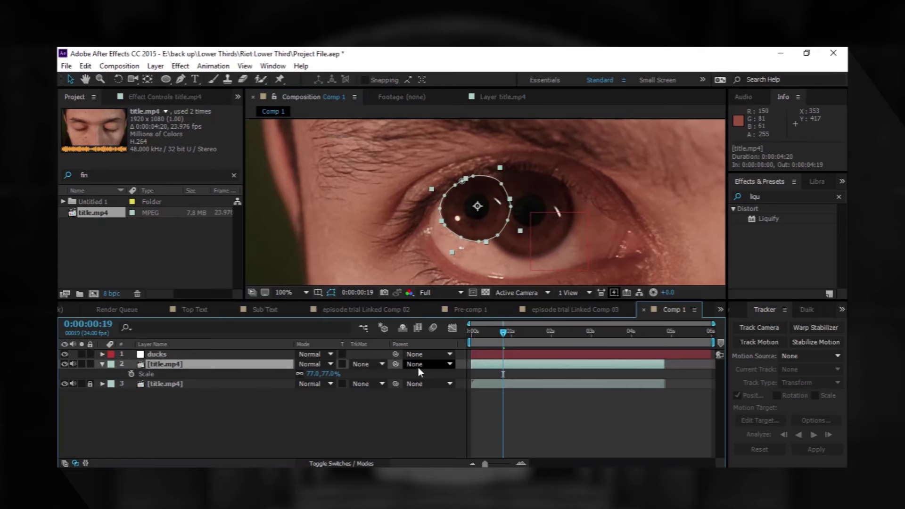
pyautogui.click(361, 463)
pyautogui.doubleClick(360, 464)
pyautogui.click(361, 464)
pyautogui.click(360, 463)
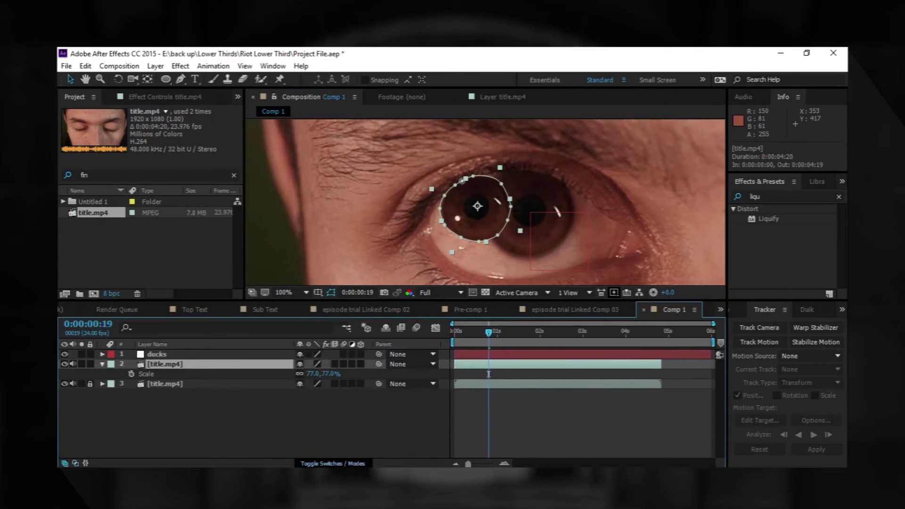
pyautogui.click(362, 464)
pyautogui.click(361, 464)
pyautogui.click(361, 464)
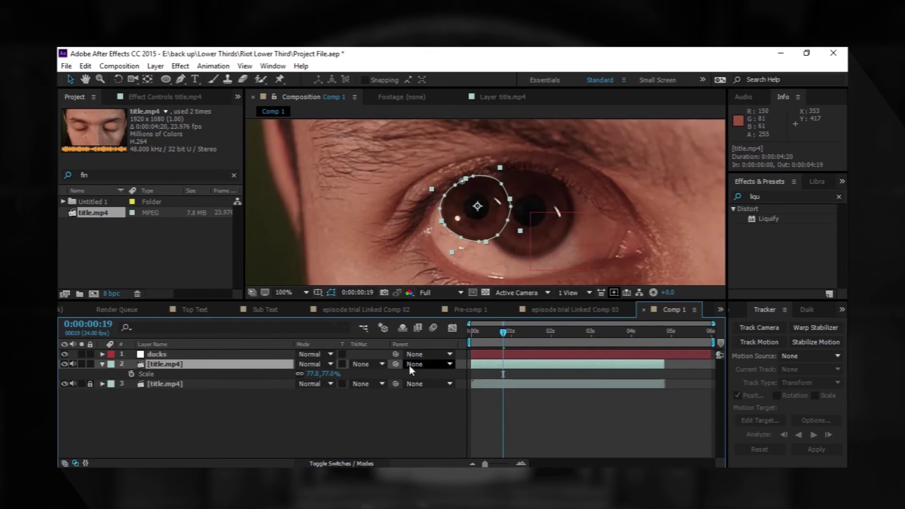
pyautogui.click(417, 363)
pyautogui.click(439, 394)
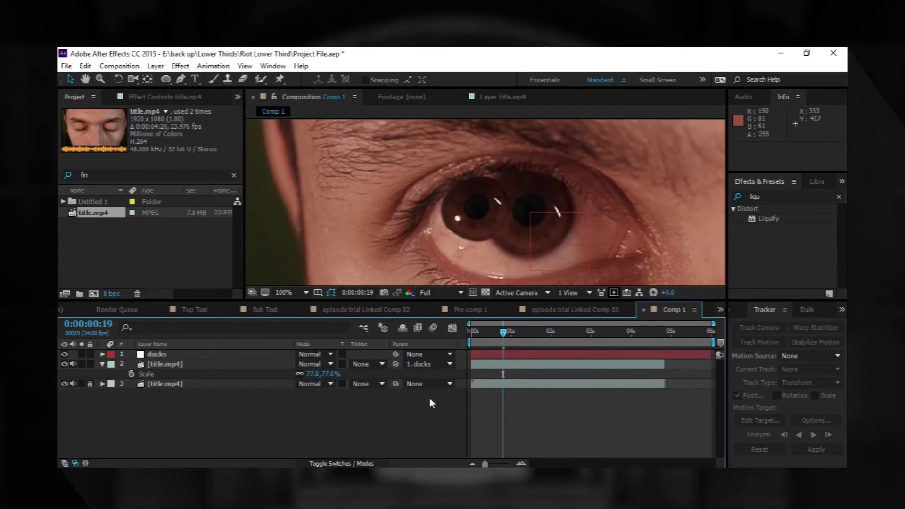
# Scrub the current time back to 0:00:00:14 to check how the parented iris follows the eye
pyautogui.scroll(1, 490, 234)
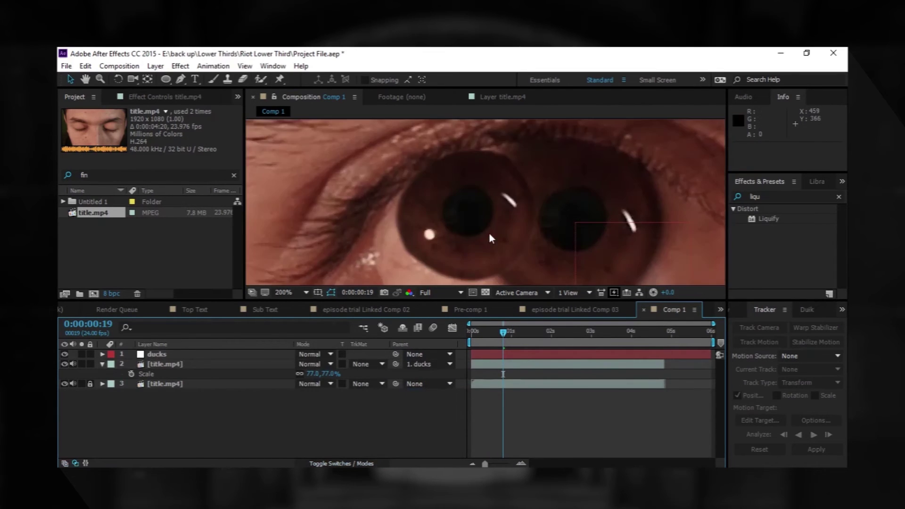
pyautogui.click(485, 220)
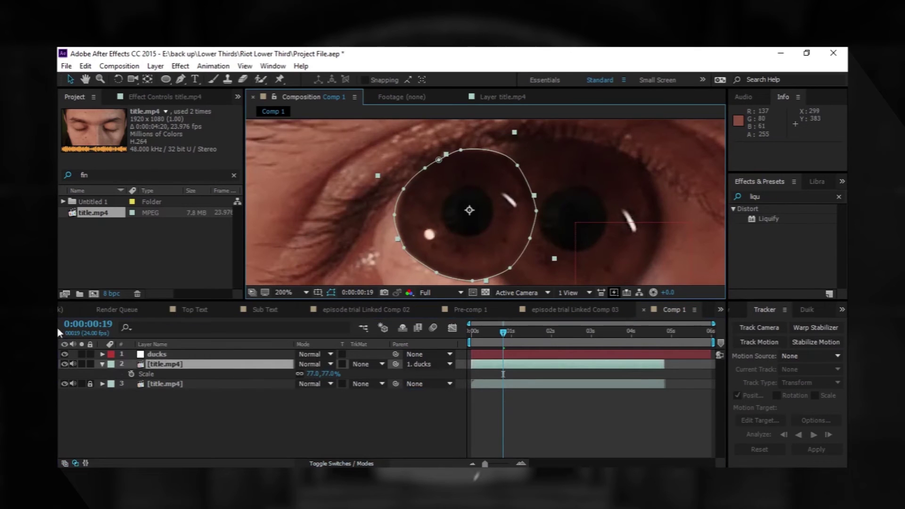
pyautogui.moveTo(496, 342)
pyautogui.mouseDown()
pyautogui.moveTo(553, 334)
pyautogui.moveTo(494, 337)
pyautogui.mouseUp()
pyautogui.scroll(-1, 548, 250)
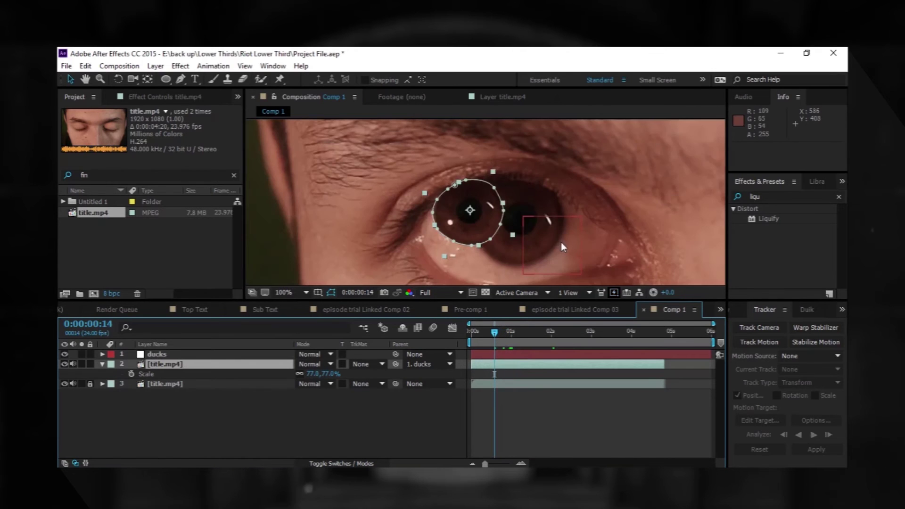
# Nudge the iris copy about 12 pixels lower in the eye, to position -93.6, 1.3
pyautogui.click(633, 202)
pyautogui.scroll(1, 498, 259)
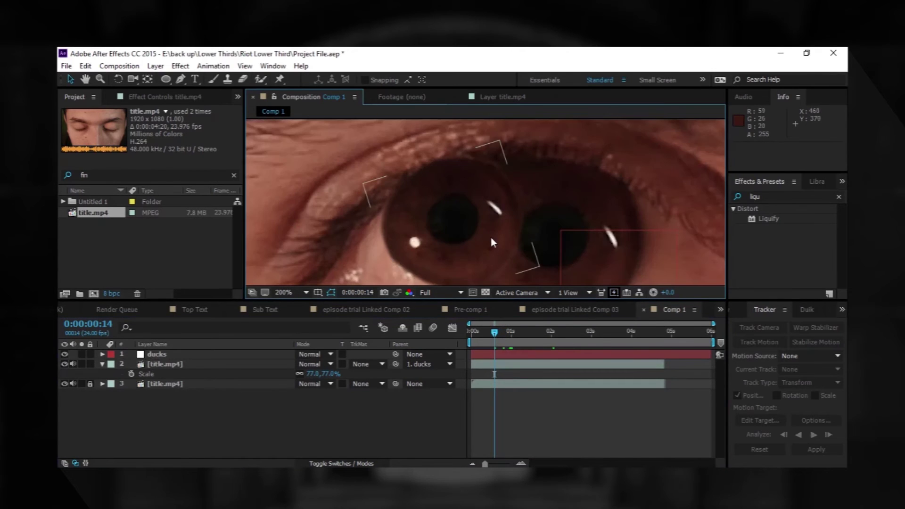
pyautogui.moveTo(491, 238); pyautogui.dragTo(488, 245)
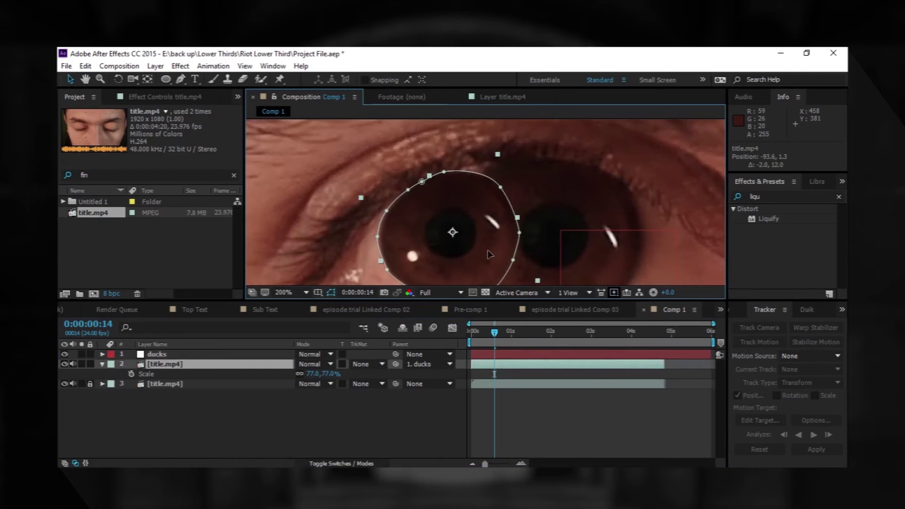
pyautogui.press('F2')
# Compare the smaller iris copy with the original iris in close and wider views of the eye
pyautogui.scroll(-6, 618, 168)
pyautogui.scroll(4, 616, 174)
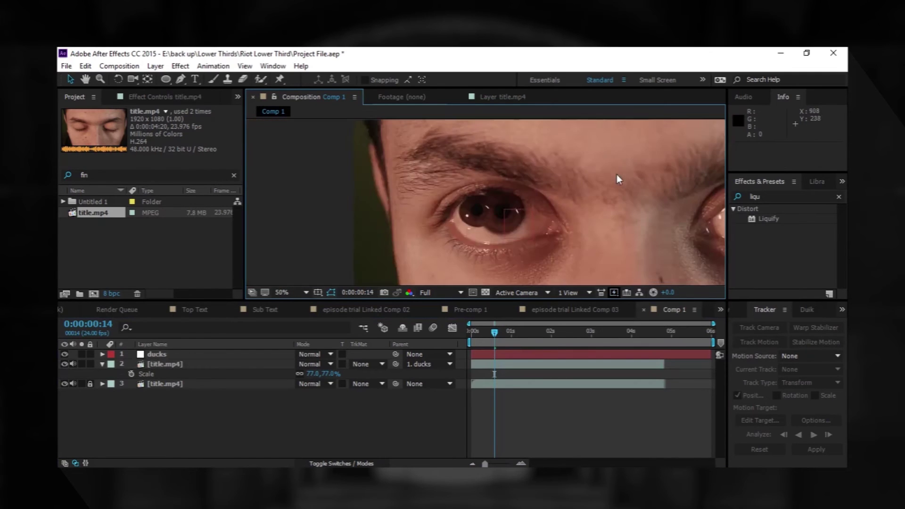
pyautogui.scroll(-4, 616, 177)
pyautogui.scroll(4, 522, 244)
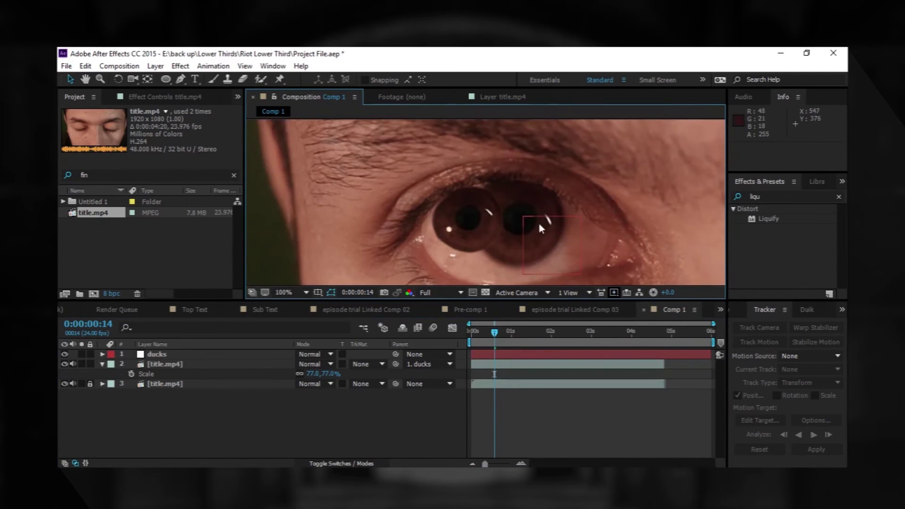
pyautogui.scroll(-2, 507, 245)
pyautogui.scroll(3, 507, 245)
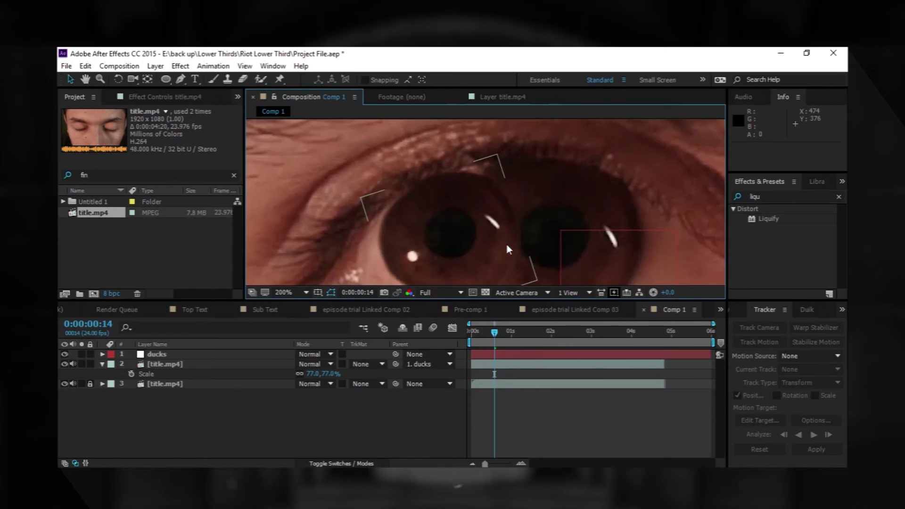
pyautogui.scroll(-3, 524, 231)
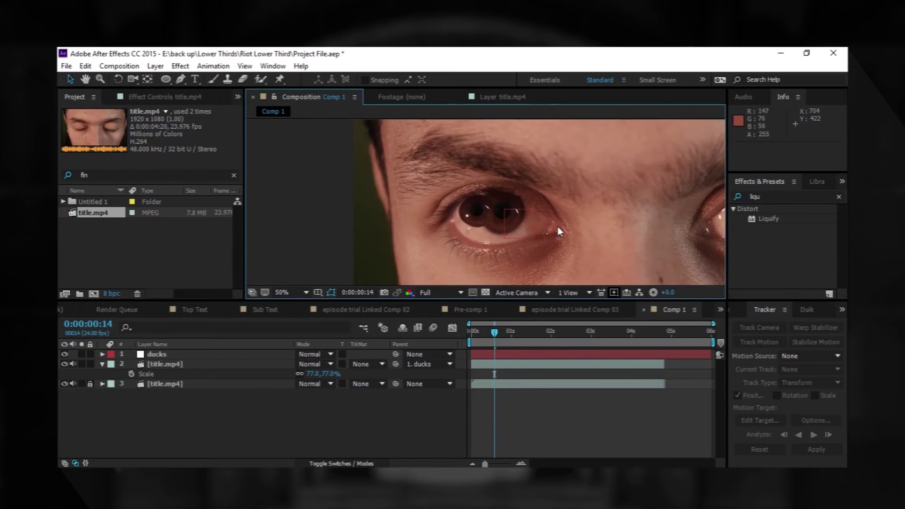
# Move the smaller iris copy onto the original iris, to position -14.6, -5.7, and scrub to 0:00:00:16
pyautogui.click(489, 214)
pyautogui.scroll(2, 485, 224)
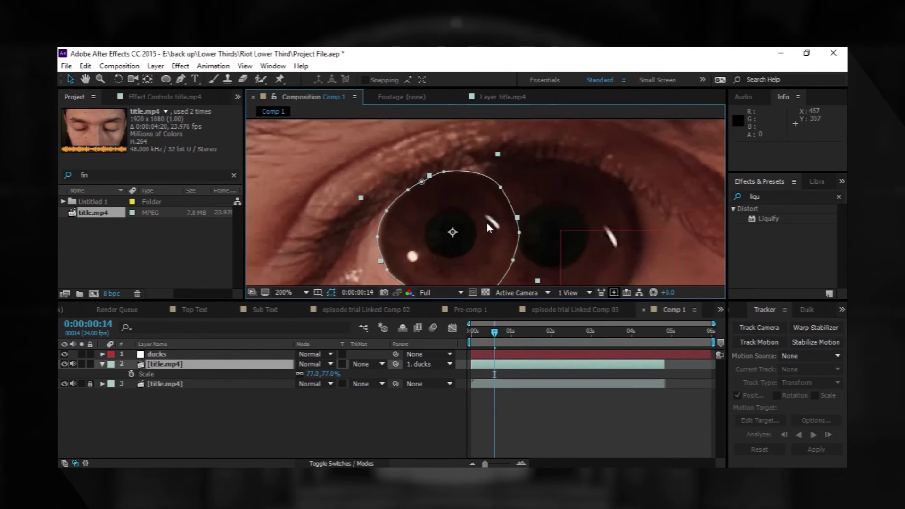
pyautogui.scroll(-2, 488, 222)
pyautogui.scroll(1, 488, 222)
pyautogui.moveTo(491, 220); pyautogui.dragTo(534, 221)
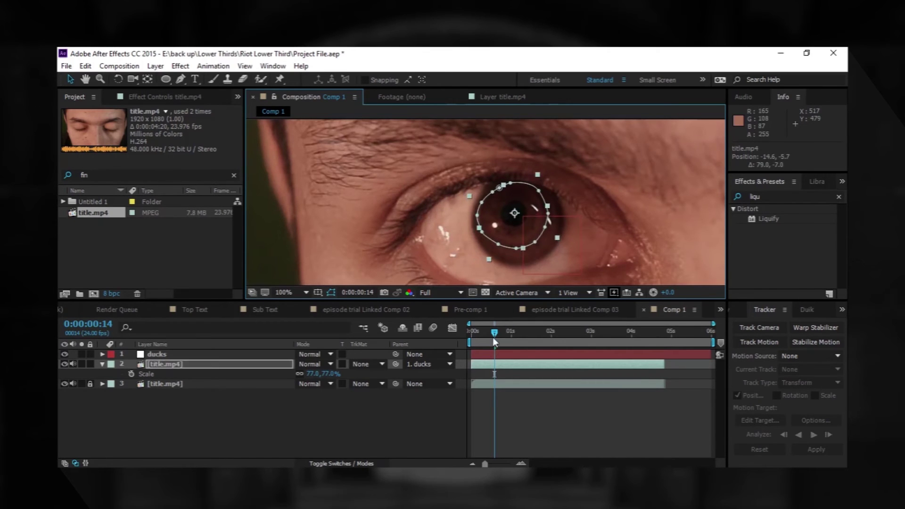
pyautogui.moveTo(493, 335)
pyautogui.mouseDown()
pyautogui.moveTo(481, 336)
pyautogui.moveTo(497, 344)
pyautogui.mouseUp()
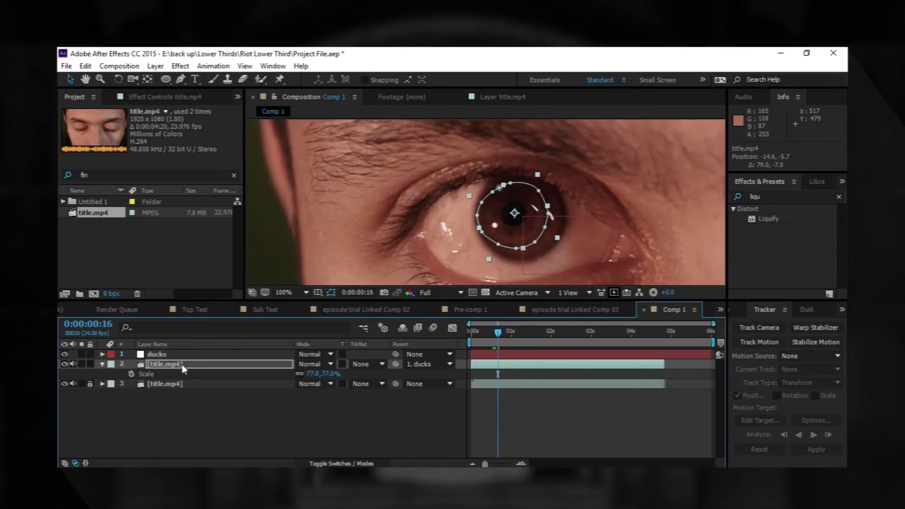
# Start keyframing the iris copy's position at 0:00:00:16 and move the copy to -96.6, -1.7 at 0:00:01:04
pyautogui.press('p')
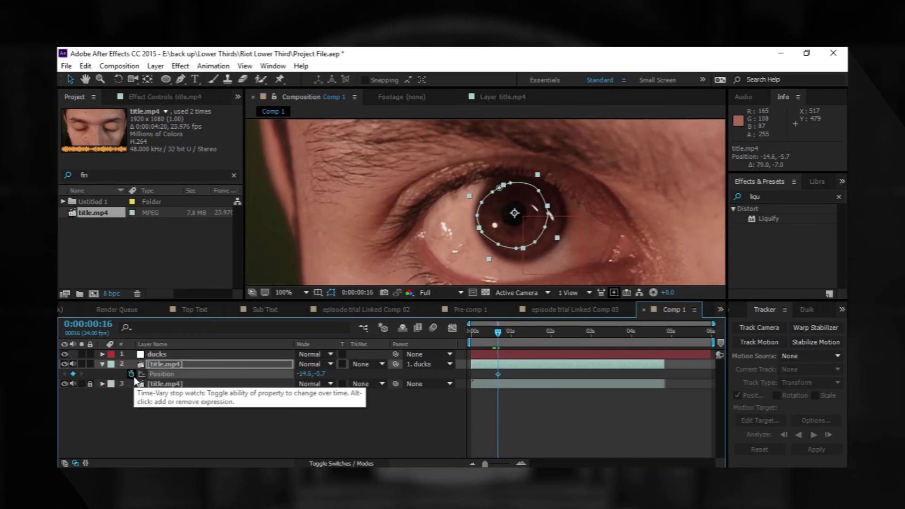
pyautogui.click(131, 374)
pyautogui.moveTo(505, 334); pyautogui.dragTo(519, 333)
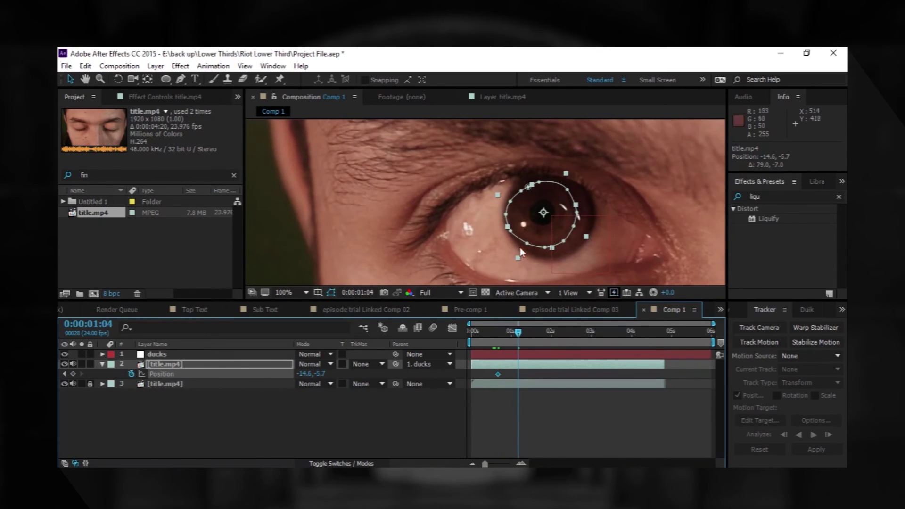
pyautogui.moveTo(537, 234); pyautogui.dragTo(490, 238)
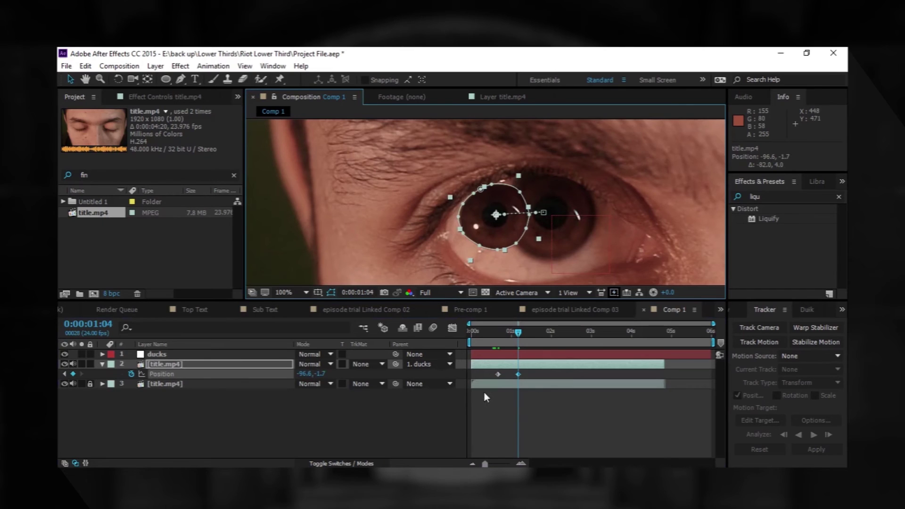
# Move the iris copy's second position keyframe earlier, to 0:00:01:00
pyautogui.click(518, 333)
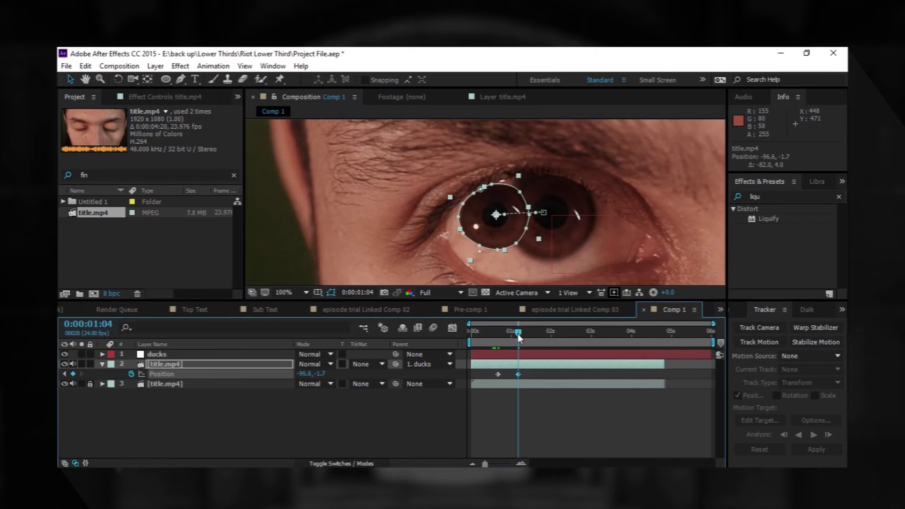
pyautogui.moveTo(519, 336); pyautogui.dragTo(515, 337)
pyautogui.click(510, 374)
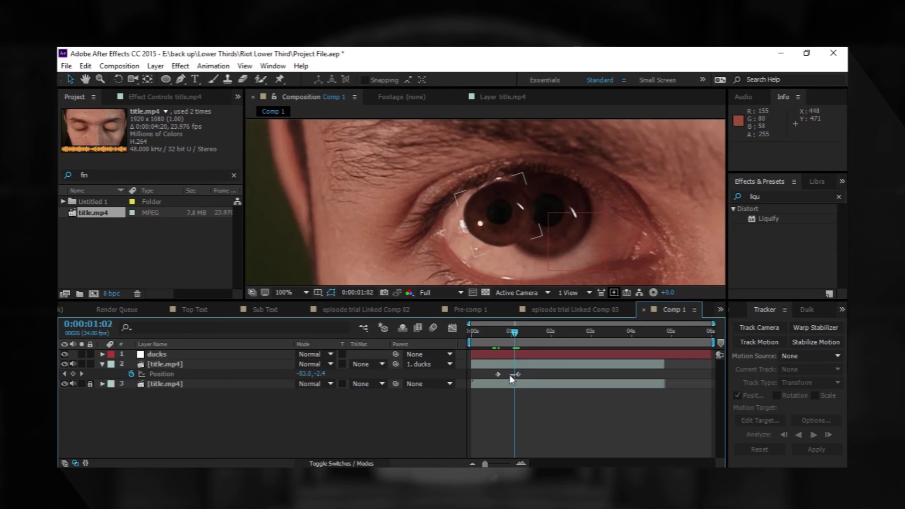
pyautogui.moveTo(516, 375); pyautogui.dragTo(510, 374)
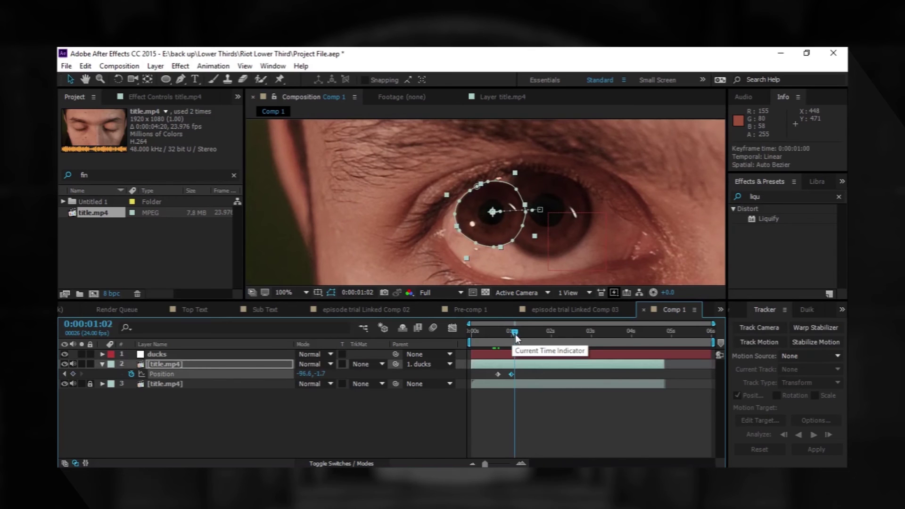
# Add a third position keyframe at 0:00:01:04 by moving the iris copy to -110.6, 2.3
pyautogui.moveTo(516, 336); pyautogui.dragTo(520, 336)
pyautogui.click(501, 239)
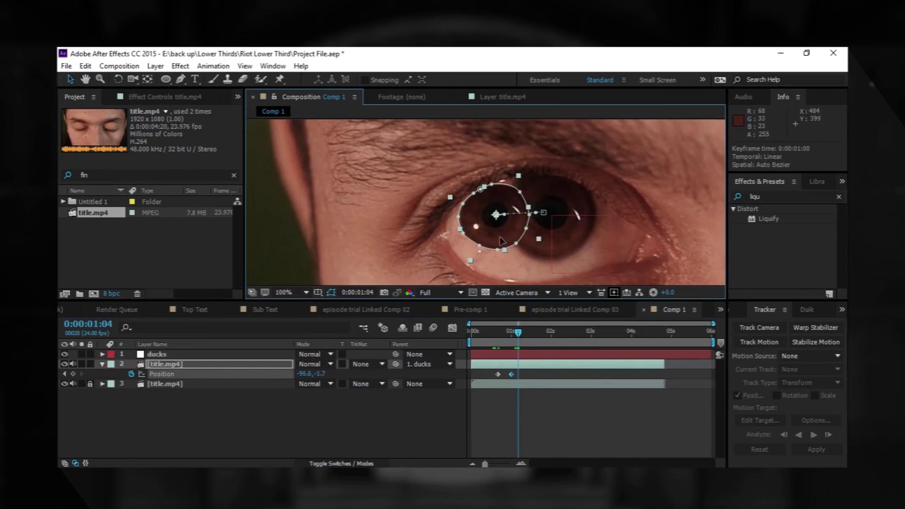
pyautogui.moveTo(501, 238)
pyautogui.mouseDown()
pyautogui.moveTo(491, 236)
pyautogui.moveTo(496, 243)
pyautogui.mouseUp()
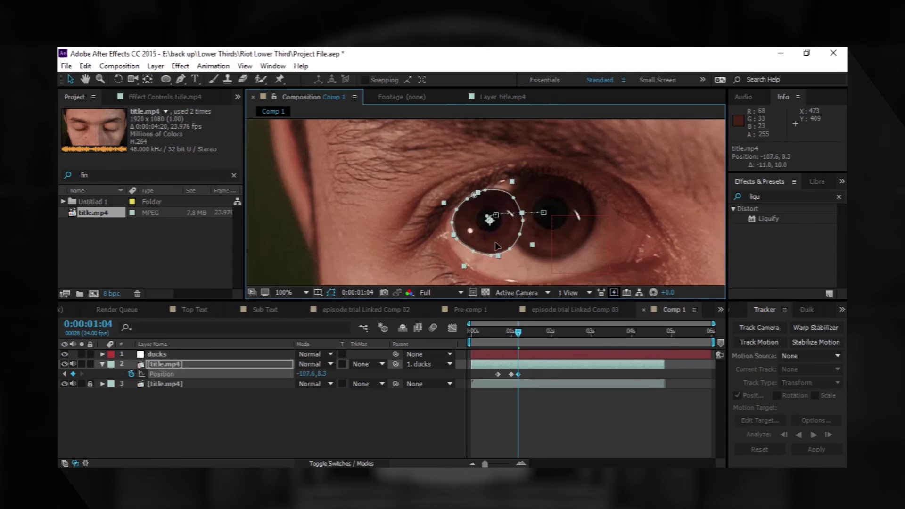
pyautogui.click(409, 410)
pyautogui.scroll(-3, 555, 190)
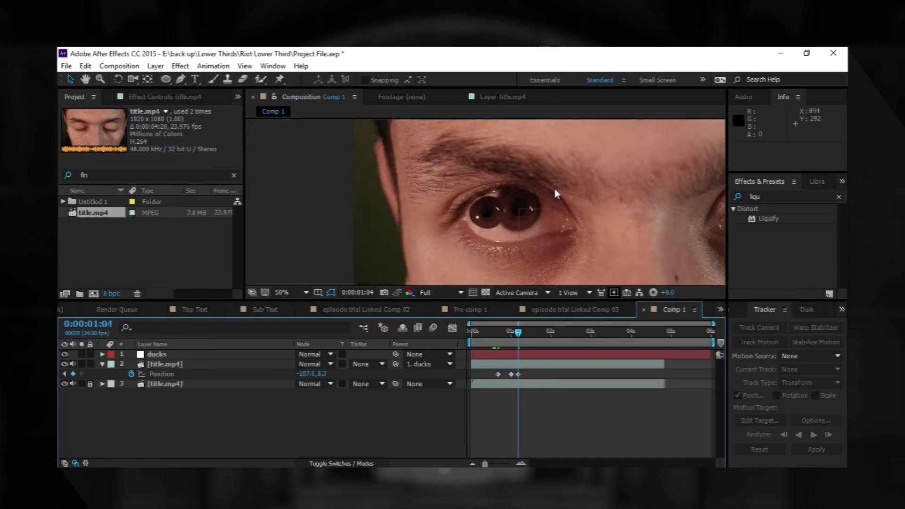
pyautogui.scroll(4, 507, 205)
pyautogui.click(482, 228)
pyautogui.moveTo(482, 228); pyautogui.dragTo(480, 225)
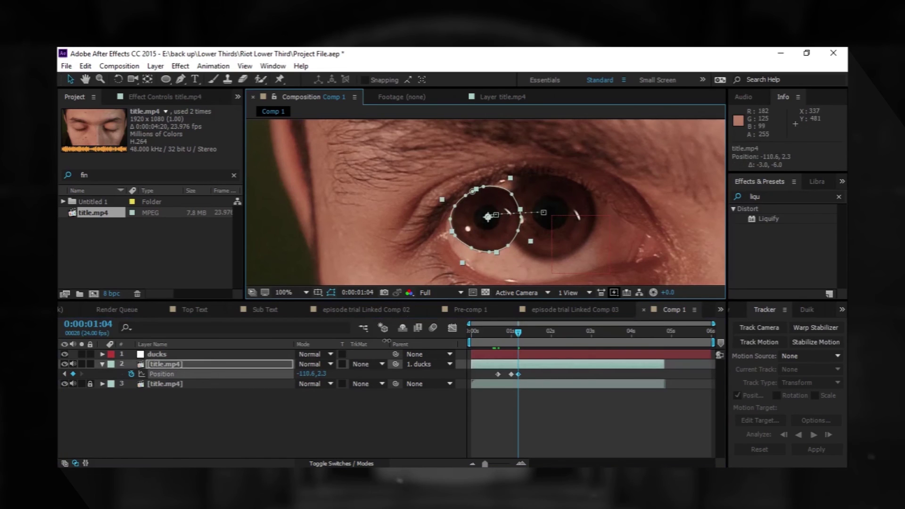
# Examine how the shifted iris copy blends with the original iris in close and wider views of the eye
pyautogui.click(410, 415)
pyautogui.scroll(-4, 581, 200)
pyautogui.click(618, 234)
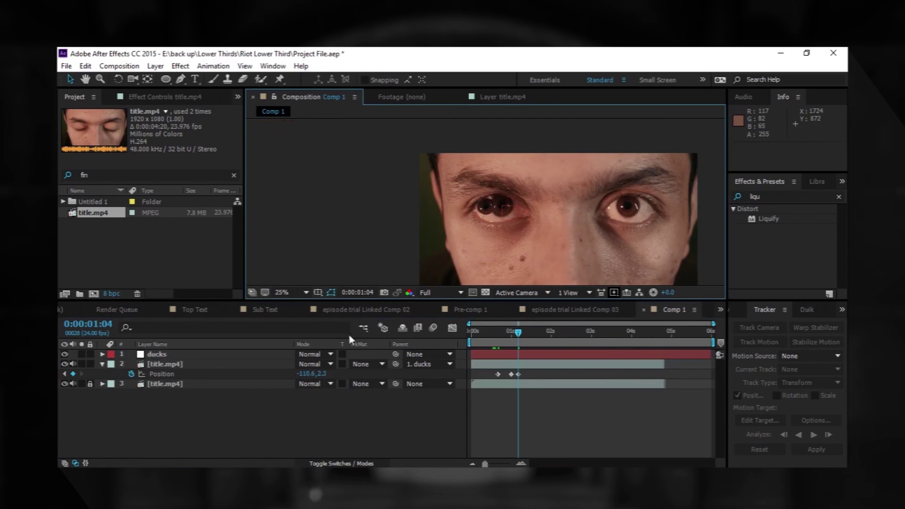
pyautogui.scroll(2, 496, 234)
pyautogui.scroll(2, 500, 225)
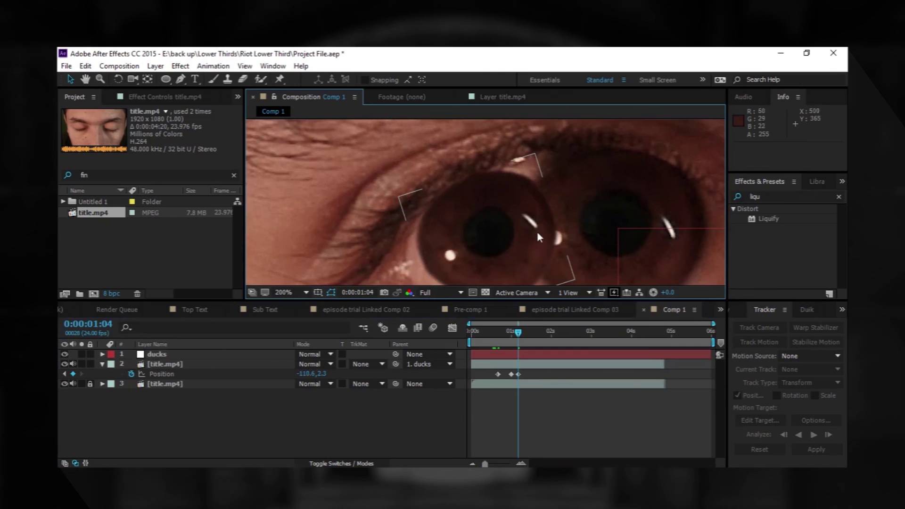
pyautogui.scroll(-2, 555, 226)
pyautogui.scroll(1, 561, 202)
pyautogui.click(505, 222)
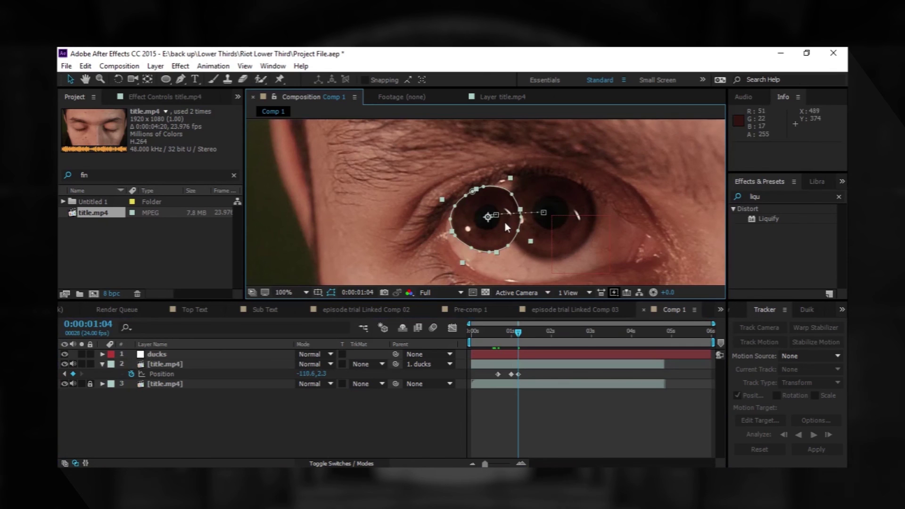
pyautogui.scroll(2, 562, 233)
pyautogui.scroll(-3, 564, 236)
pyautogui.scroll(2, 565, 239)
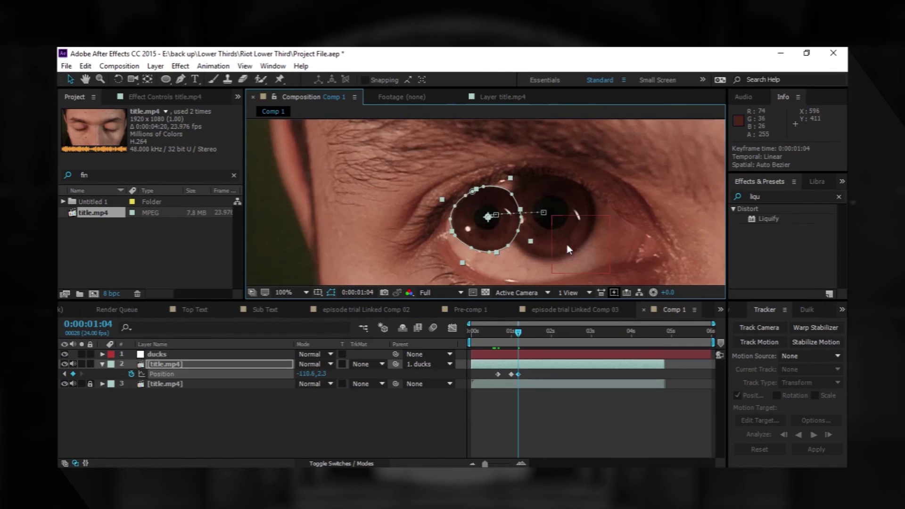
pyautogui.scroll(-2, 568, 245)
pyautogui.scroll(2, 570, 245)
pyautogui.scroll(1, 570, 245)
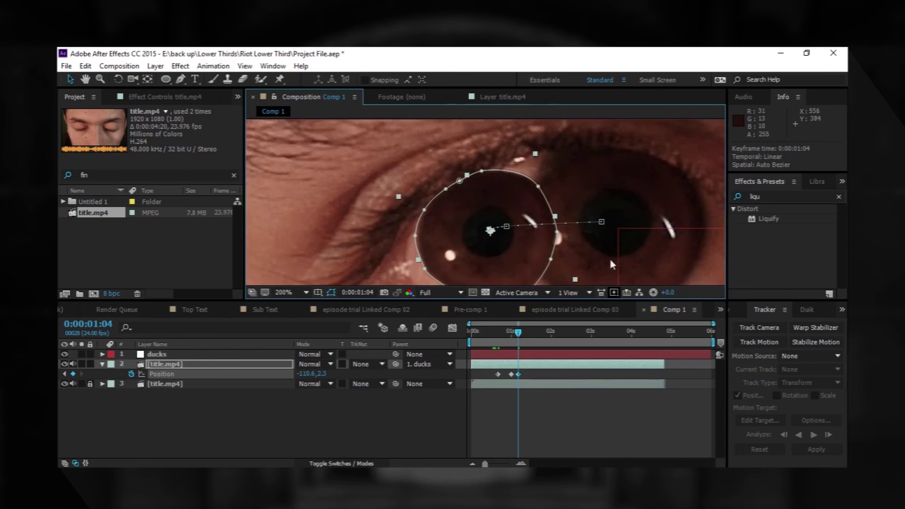
pyautogui.click(607, 259)
pyautogui.scroll(-2, 562, 228)
pyautogui.scroll(2, 567, 227)
pyautogui.scroll(-1, 568, 231)
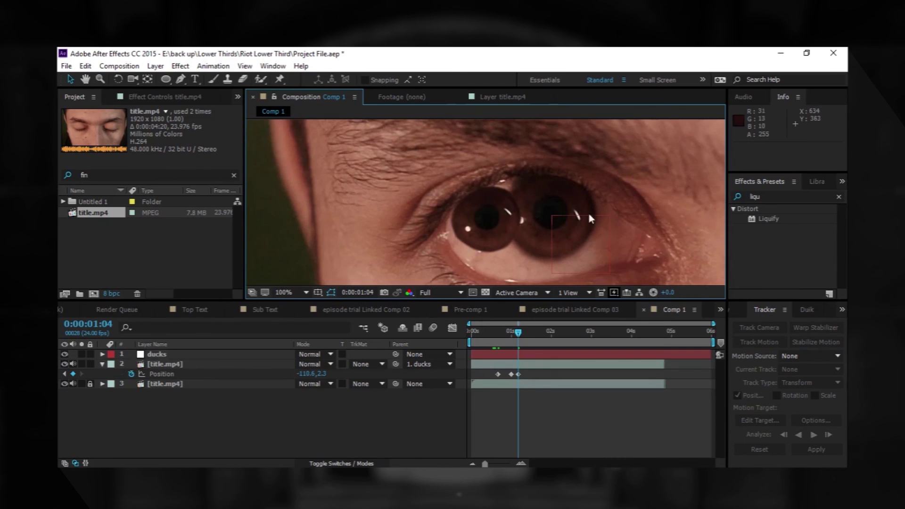
pyautogui.hotkey('ctrl', 'z')
pyautogui.scroll(1, 530, 223)
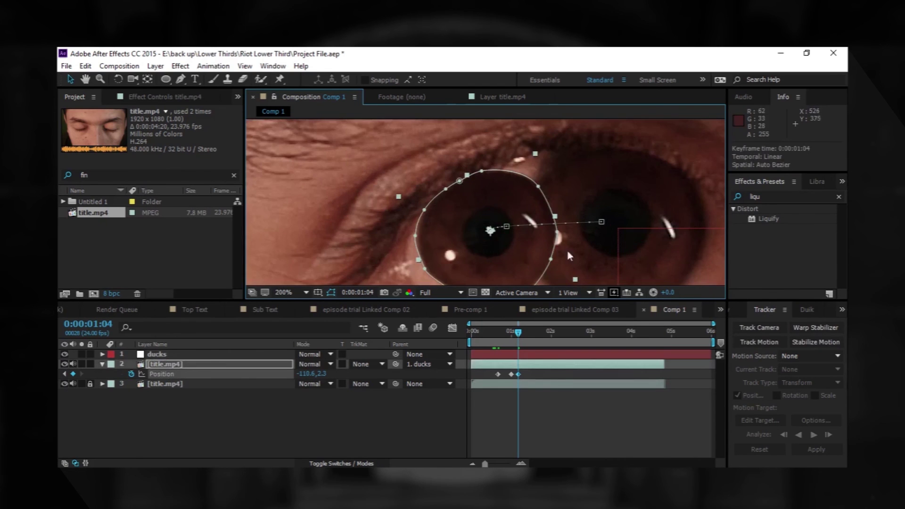
pyautogui.scroll(-1, 590, 225)
pyautogui.scroll(1, 590, 224)
pyautogui.scroll(-1, 593, 225)
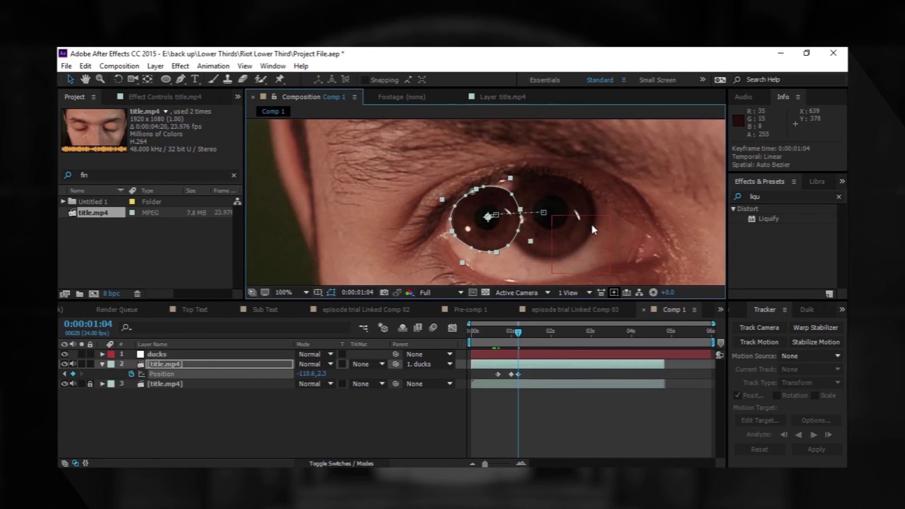
# Add a Mask Path keyframe to the iris copy's Mask 1 and move it just after the first position keyframe's time
pyautogui.moveTo(565, 231); pyautogui.dragTo(562, 216)
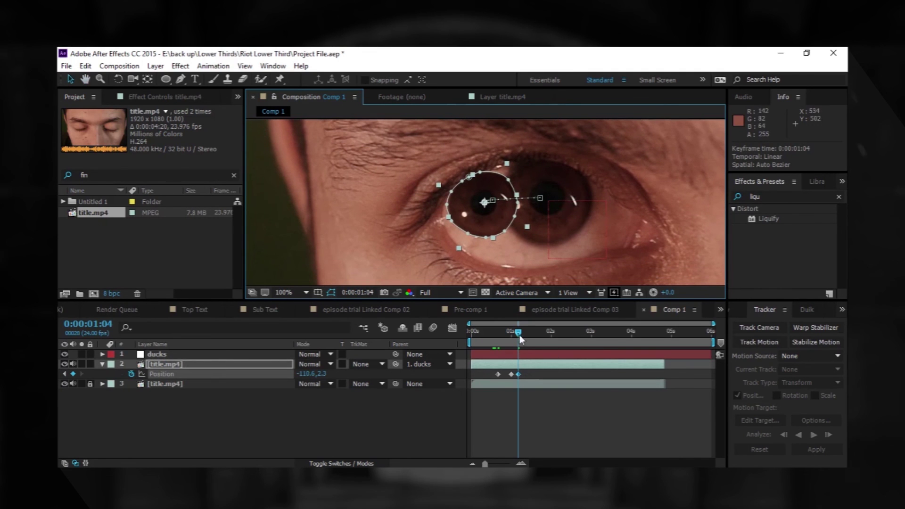
pyautogui.press('m')
pyautogui.press('m')
pyautogui.hotkey('alt', 'shift', 'm')
pyautogui.moveTo(518, 335); pyautogui.dragTo(501, 335)
pyautogui.moveTo(518, 384); pyautogui.dragTo(501, 384)
# Keyframe the iris copy's Mask 1 path at 0:00:00:22 and two points after it, reshaping the mask outline around the iris
pyautogui.moveTo(501, 334); pyautogui.dragTo(508, 334)
pyautogui.moveTo(473, 168); pyautogui.dragTo(455, 166)
pyautogui.hotkey('ctrl', 'z')
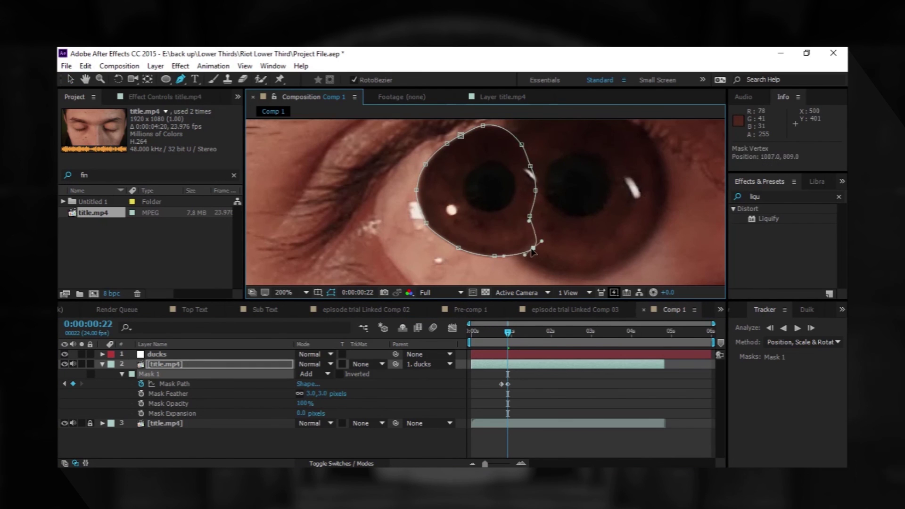
pyautogui.moveTo(508, 341); pyautogui.dragTo(511, 339)
pyautogui.moveTo(523, 173); pyautogui.dragTo(536, 173)
pyautogui.moveTo(511, 334); pyautogui.dragTo(517, 335)
pyautogui.moveTo(525, 154); pyautogui.dragTo(532, 152)
pyautogui.moveTo(540, 204); pyautogui.dragTo(545, 205)
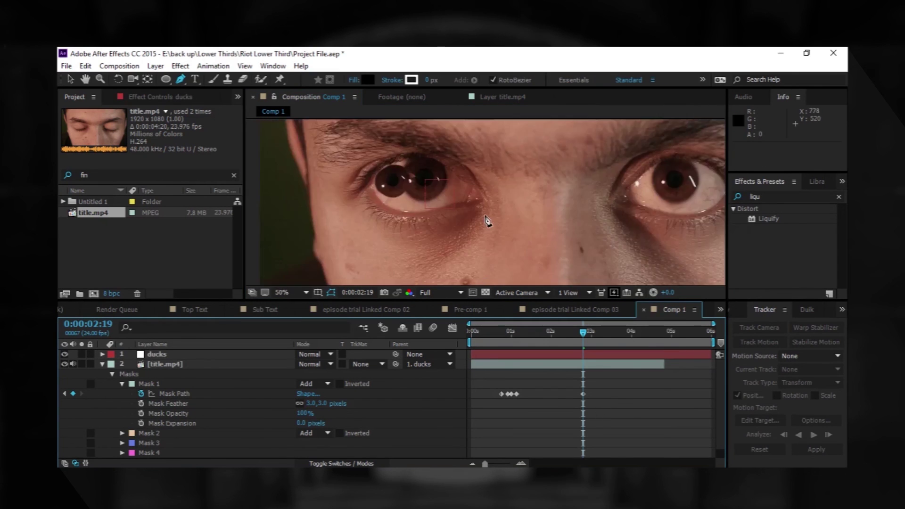
# Scrub to 0:00:02:02 and bring the other eye's iris into close view
pyautogui.click(511, 332)
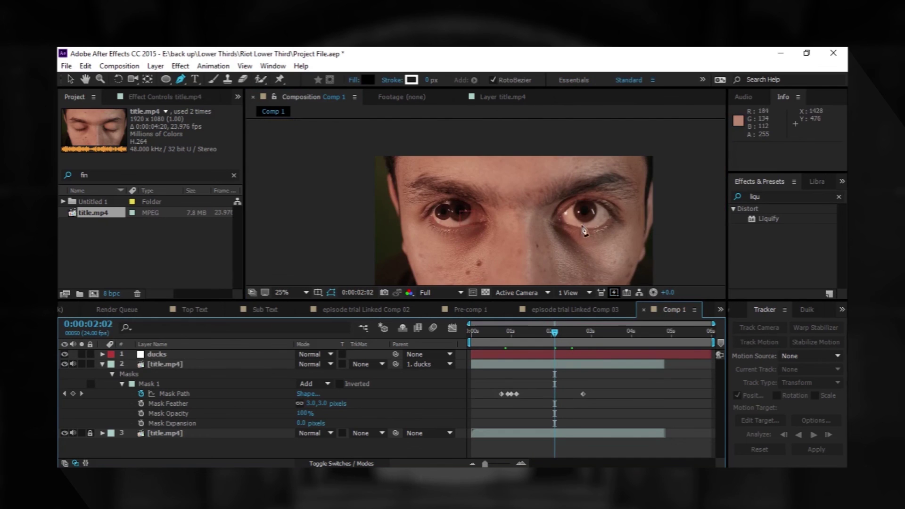
pyautogui.scroll(3, 595, 221)
pyautogui.moveTo(595, 222); pyautogui.dragTo(334, 195)
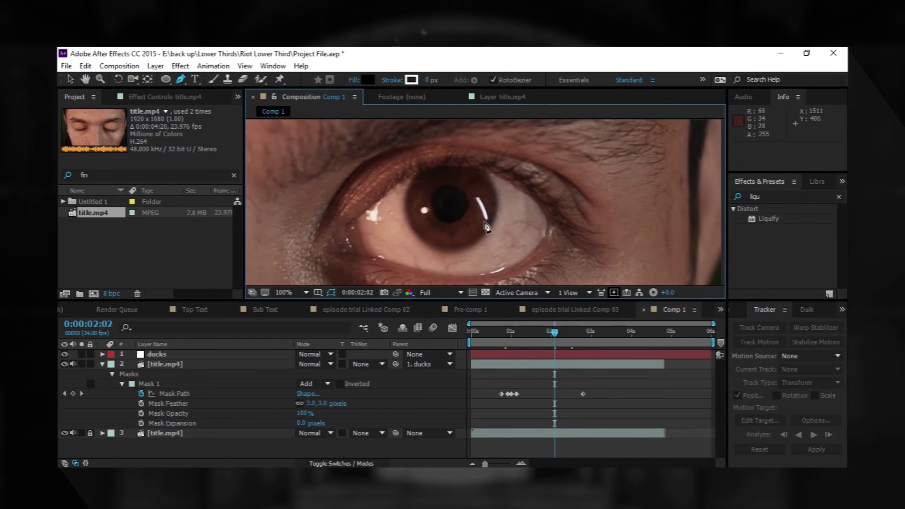